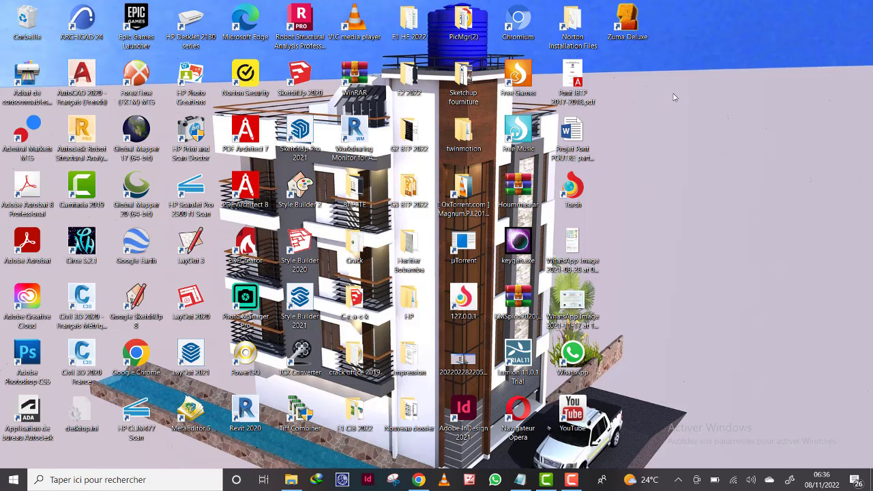
Step: Bring up the "Delimitation google earth.txt" notes in Notepad, enter 35N as the zone, and minimize the file
left_click(520, 480)
key("End")
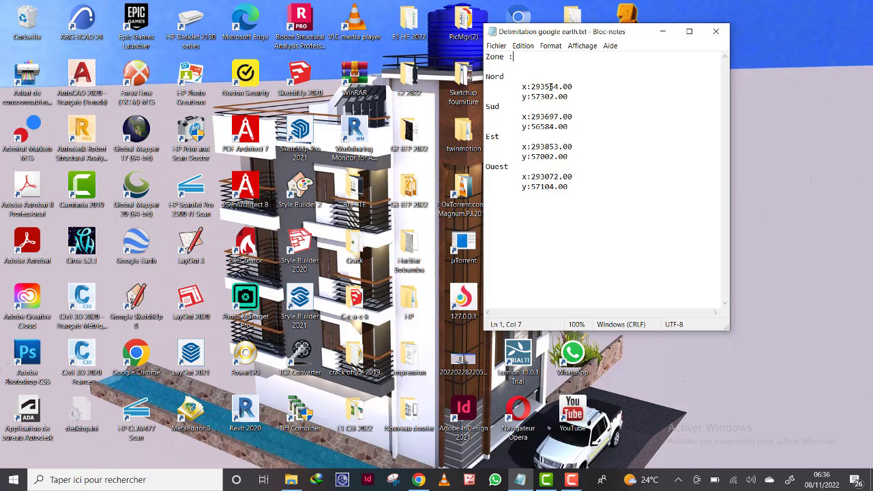
type("35N")
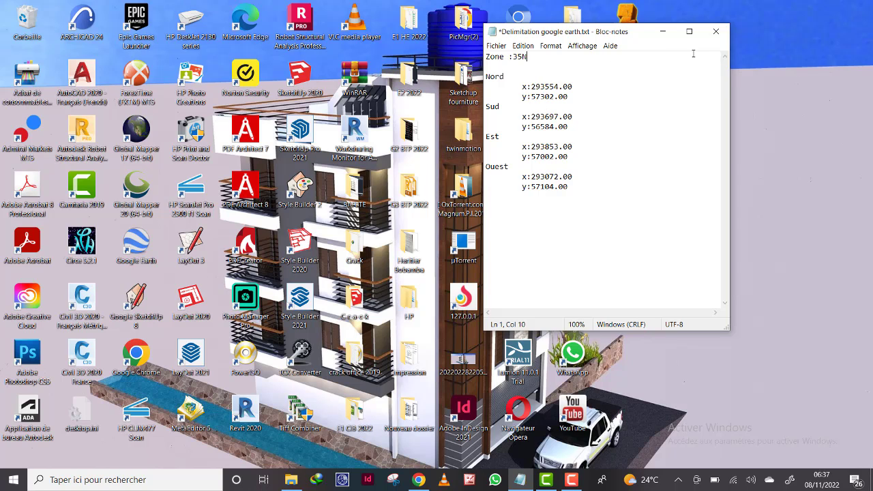
left_click(661, 32)
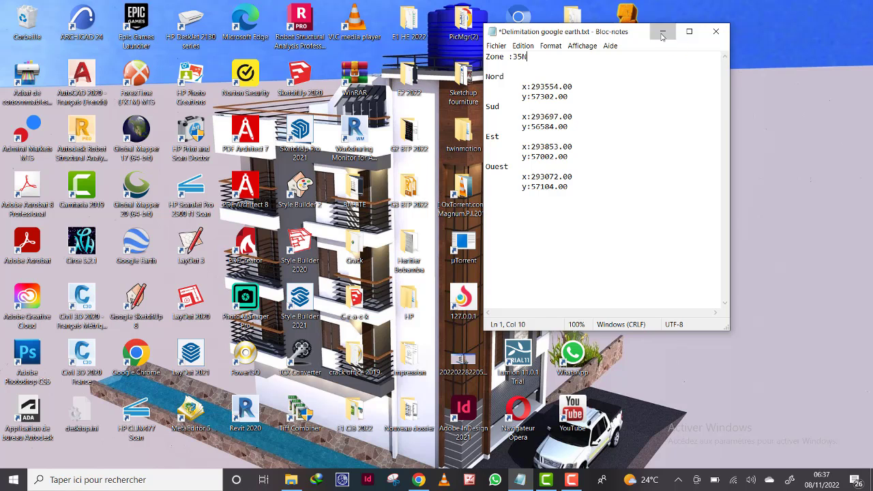
Step: Launch Global Mapper 17 and load the online ASTER GDEM v3 Worldwide Elevation Data (1 arc-second Resolution) for the entire data source bounds
double_click(149, 134)
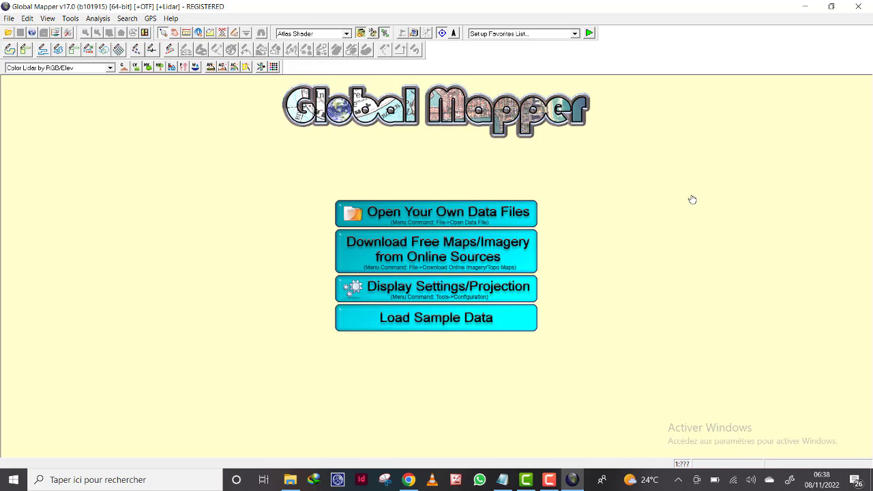
left_click(515, 249)
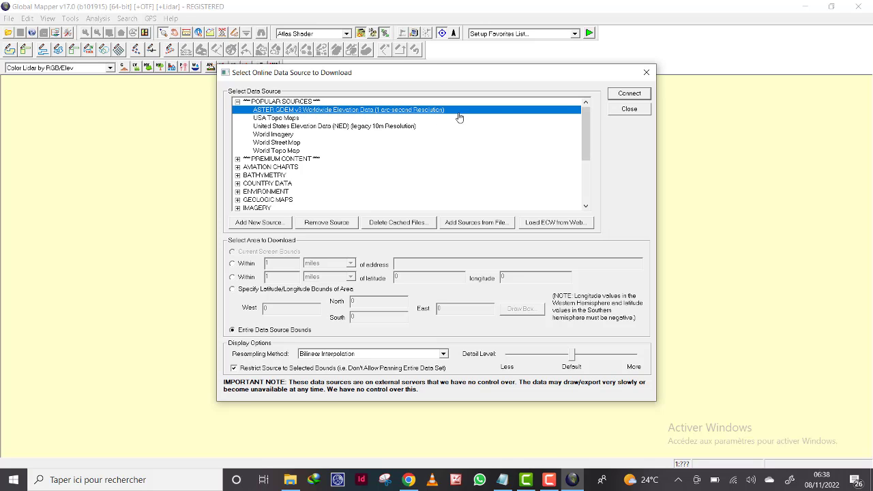
left_click(629, 93)
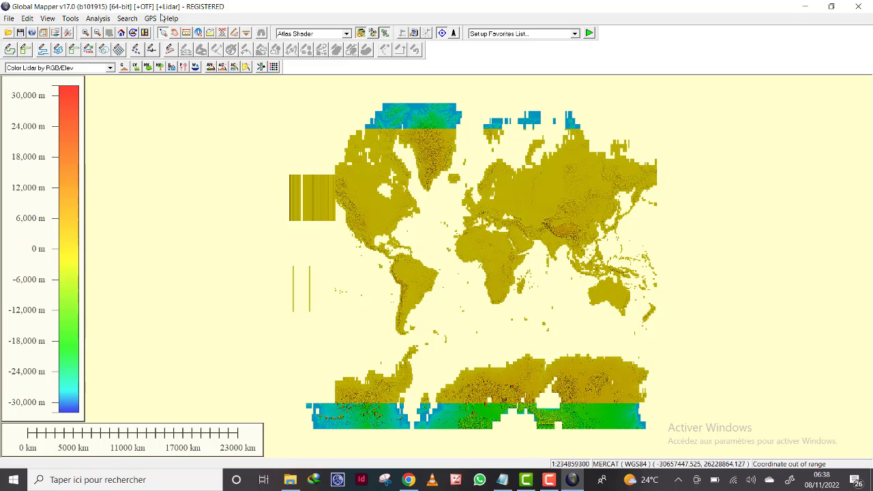
Step: Set the display projection to UTM in the configuration
left_click(70, 19)
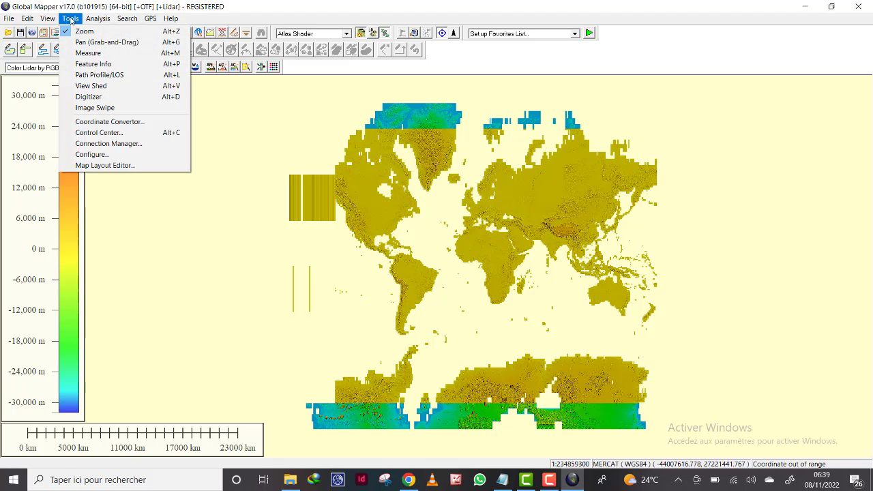
left_click(109, 155)
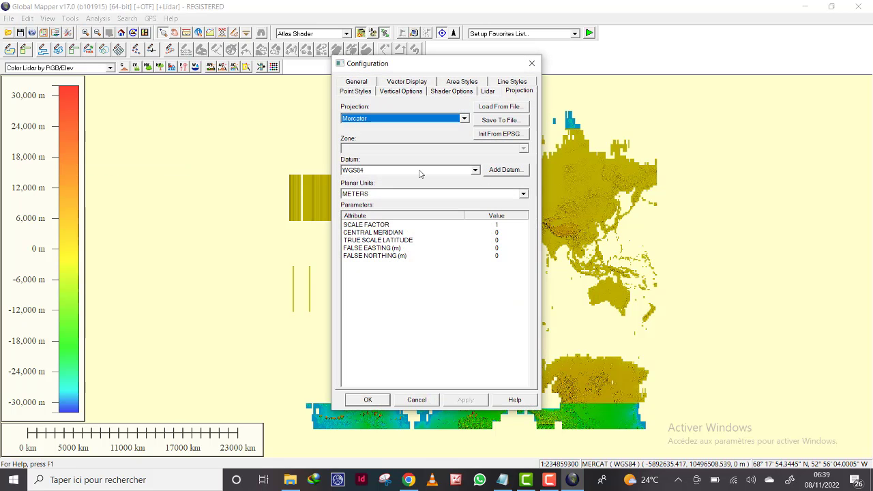
left_click(523, 95)
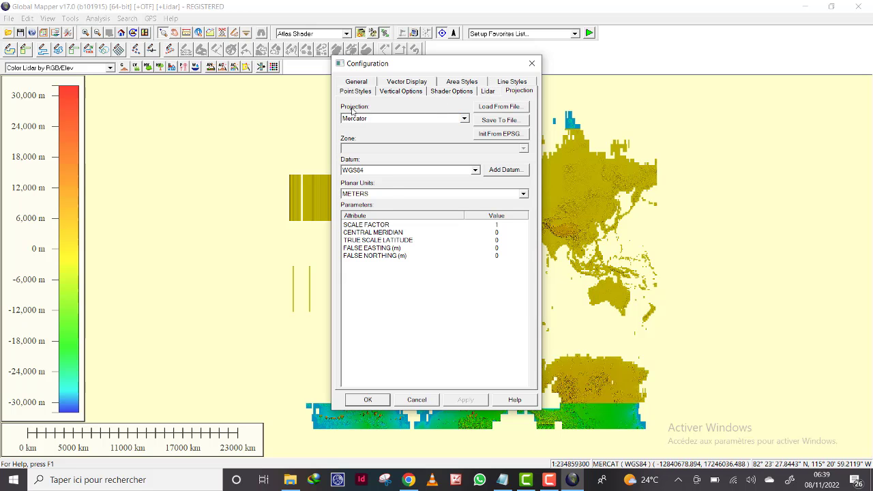
left_click(464, 119)
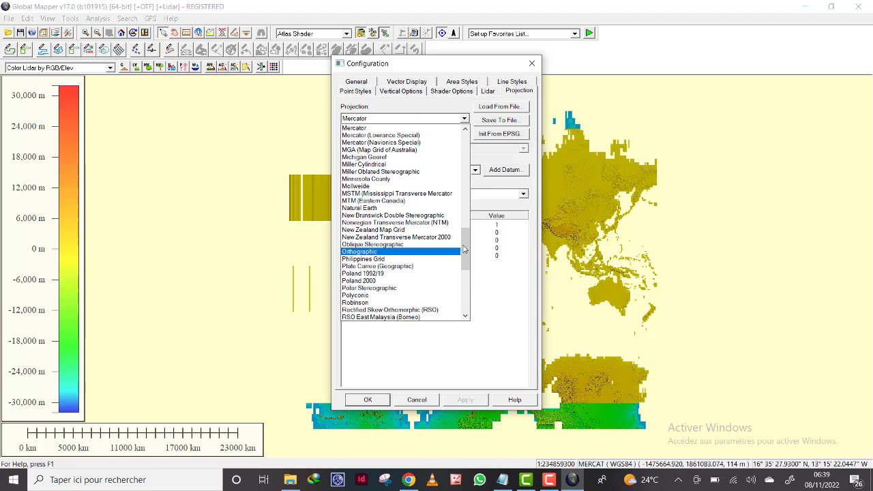
left_click_drag(463, 253, 469, 308)
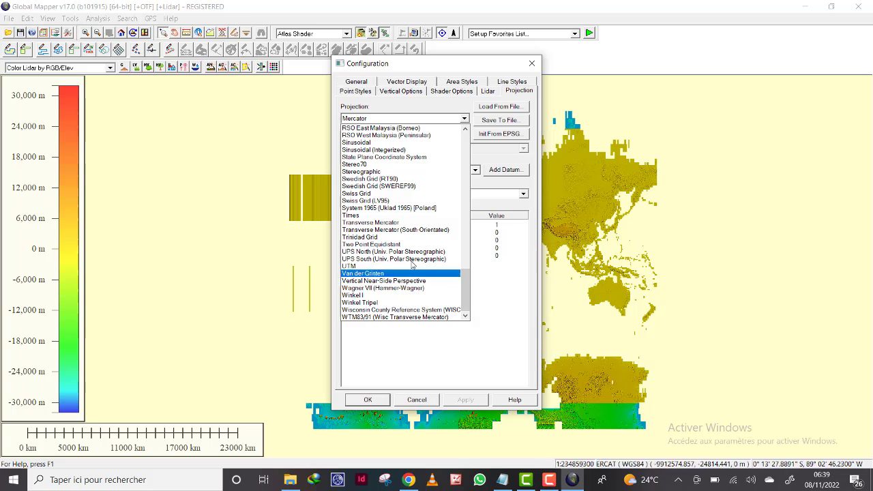
left_click(388, 266)
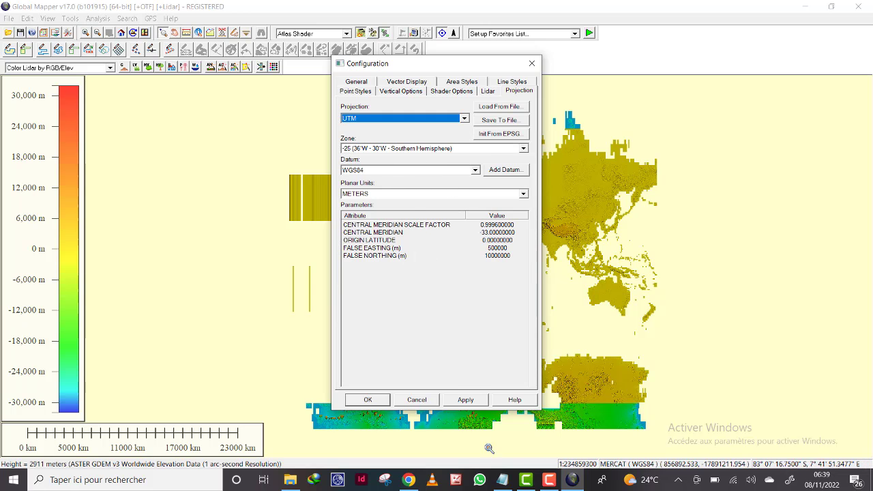
Step: Check the zone recorded in the delimitation notes and examine the Northern and Southern Hemisphere entries among the UTM zones
left_click(503, 478)
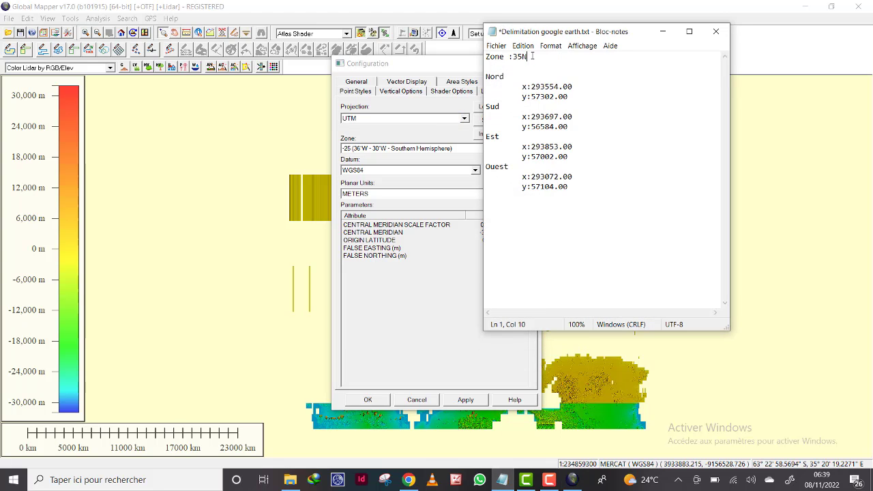
left_click(662, 31)
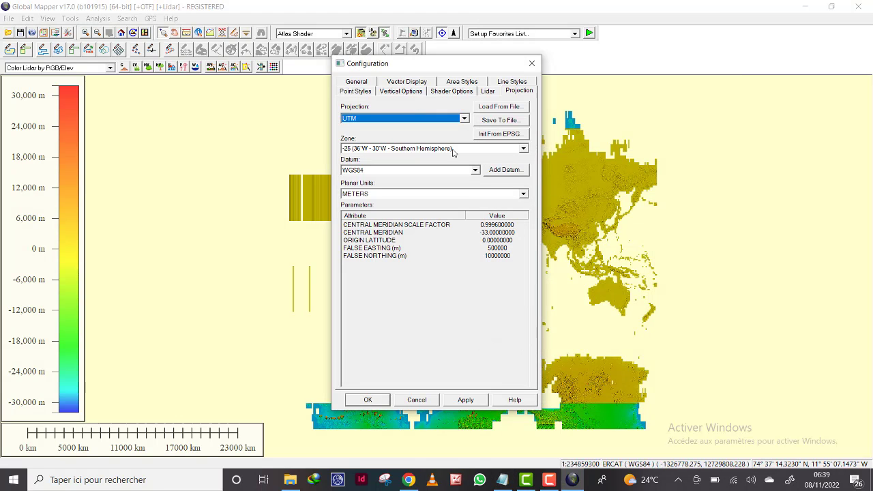
left_click(523, 148)
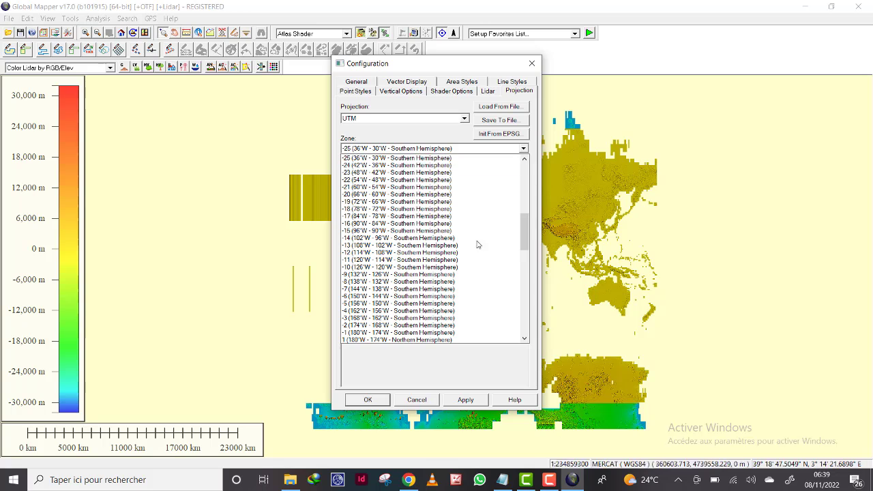
scroll(386, 300, "down", 3)
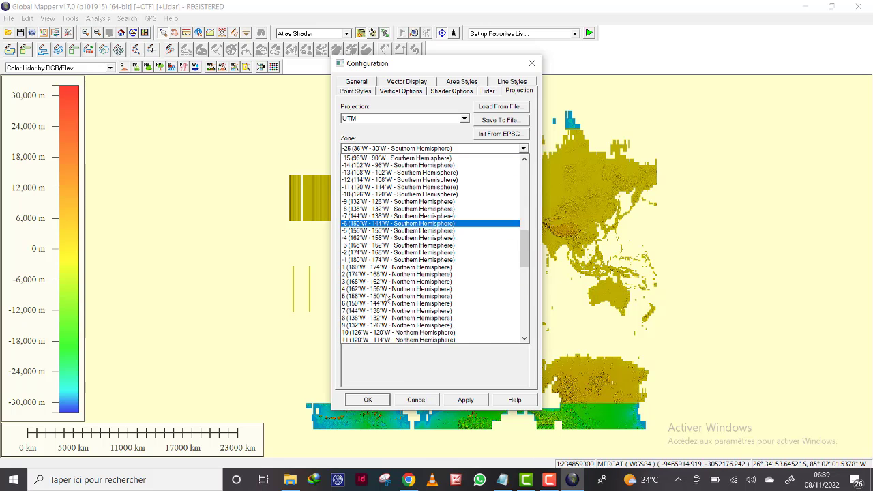
scroll(386, 300, "down", 15)
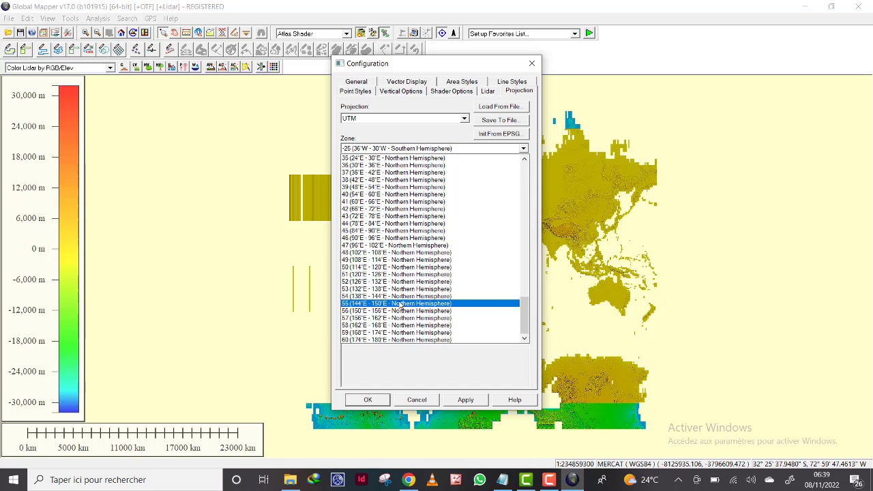
scroll(400, 304, "up", 3)
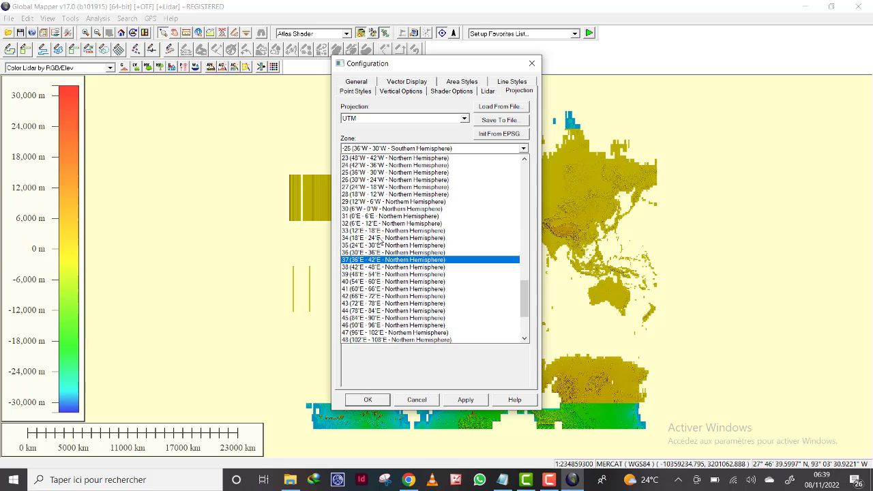
scroll(382, 225, "up", 4)
scroll(382, 216, "up", 8)
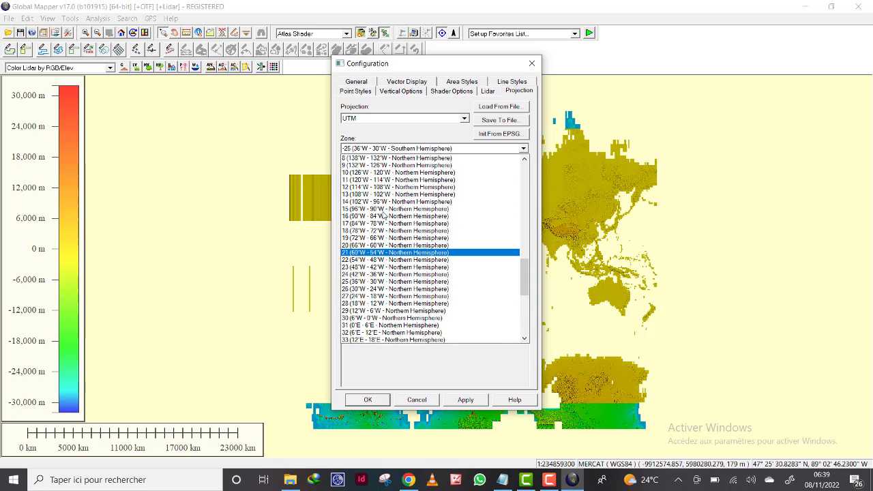
scroll(382, 215, "up", 4)
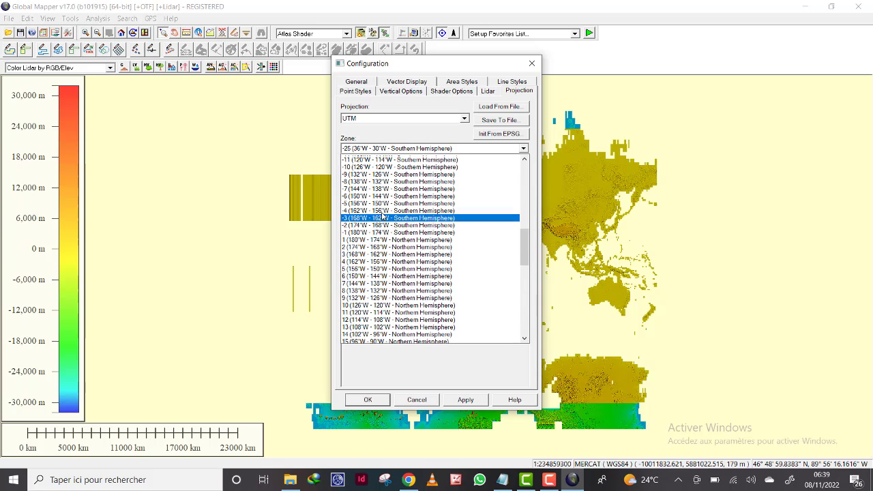
scroll(382, 214, "up", 3)
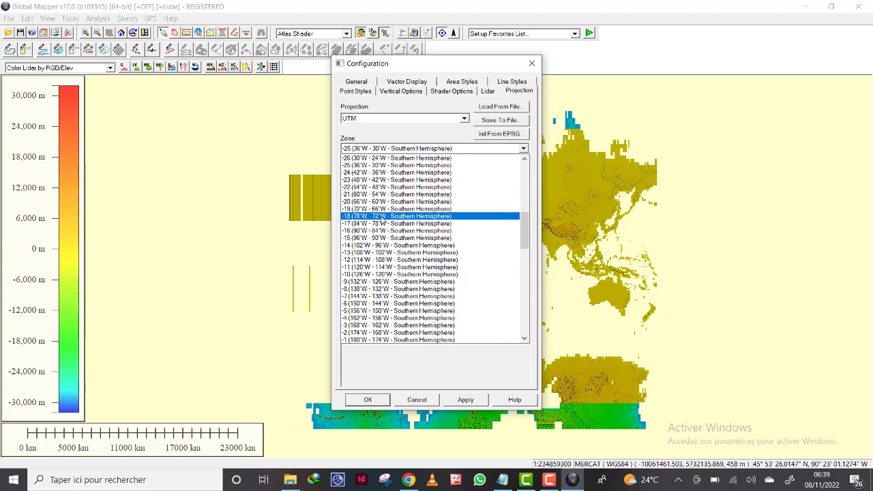
scroll(381, 215, "up", 9)
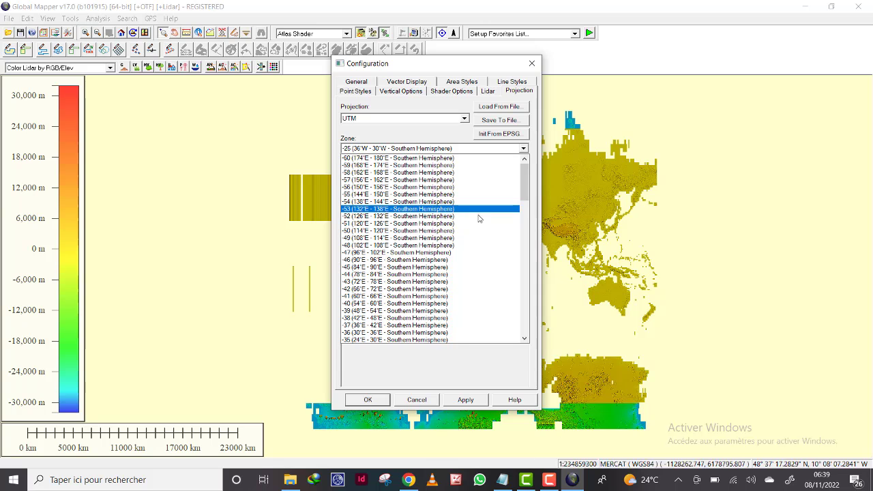
left_click(524, 339)
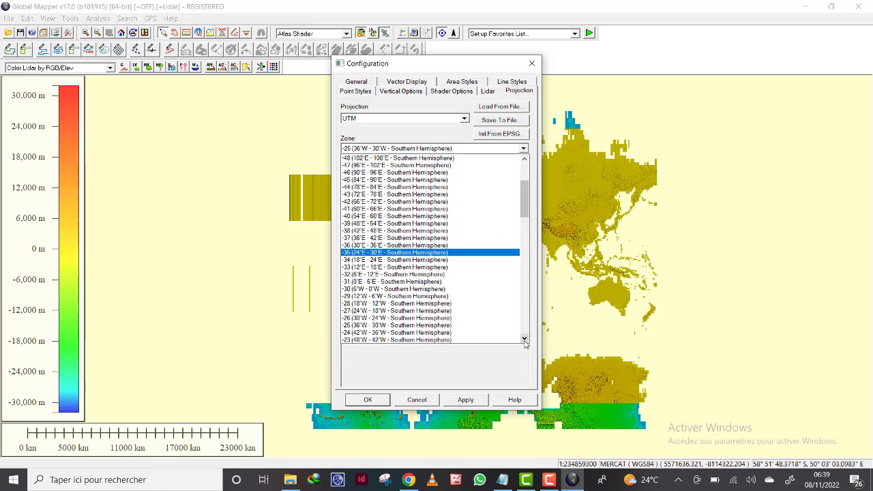
left_click(524, 339)
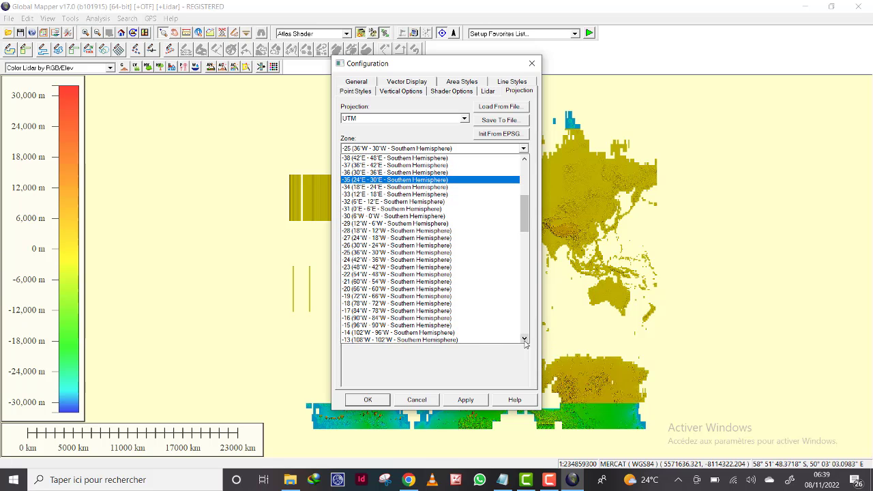
left_click(524, 339)
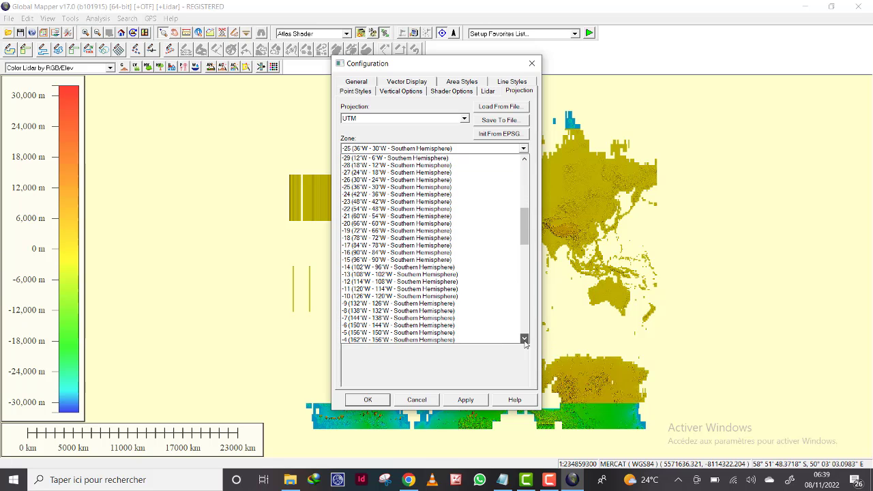
left_click(524, 340)
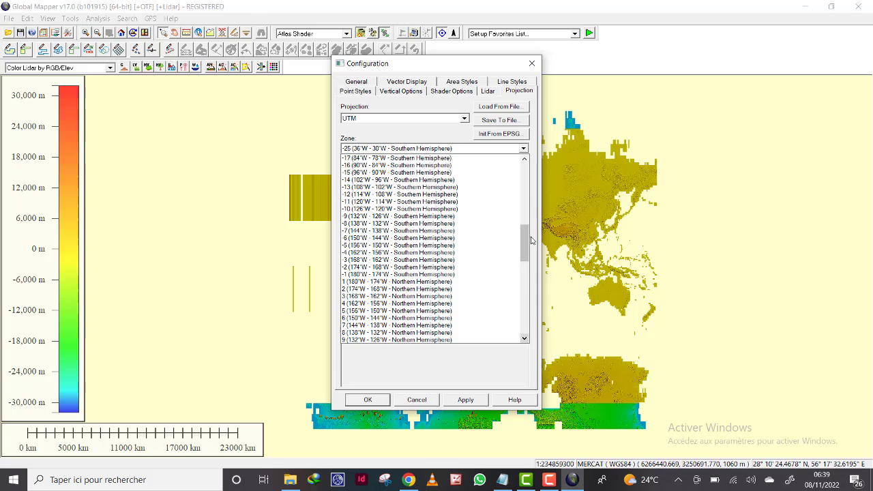
Step: Set the UTM zone to 35 (24°E - 30°E - Northern Hemisphere), apply the projection and close the configuration
left_click_drag(525, 244, 527, 189)
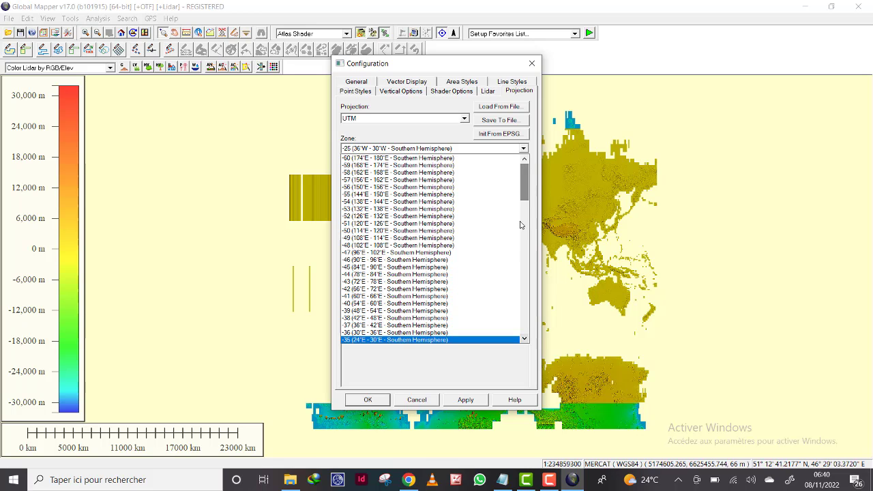
left_click(524, 338)
left_click(524, 338)
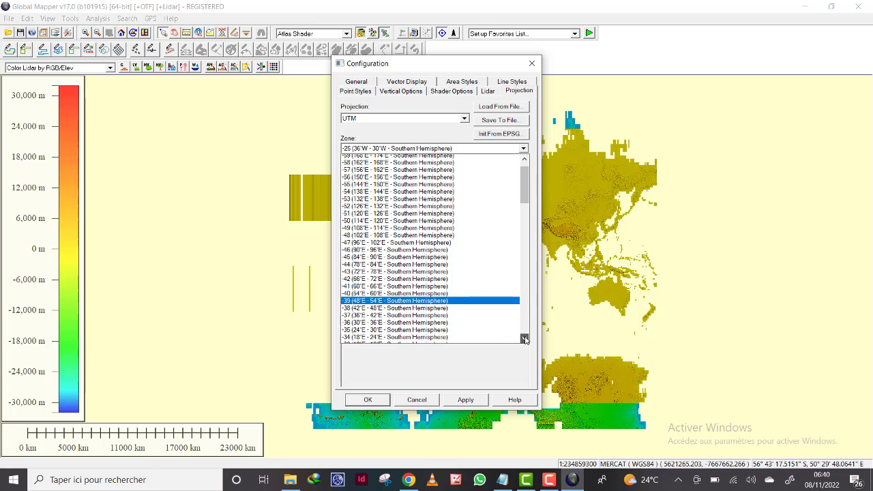
left_click(524, 338)
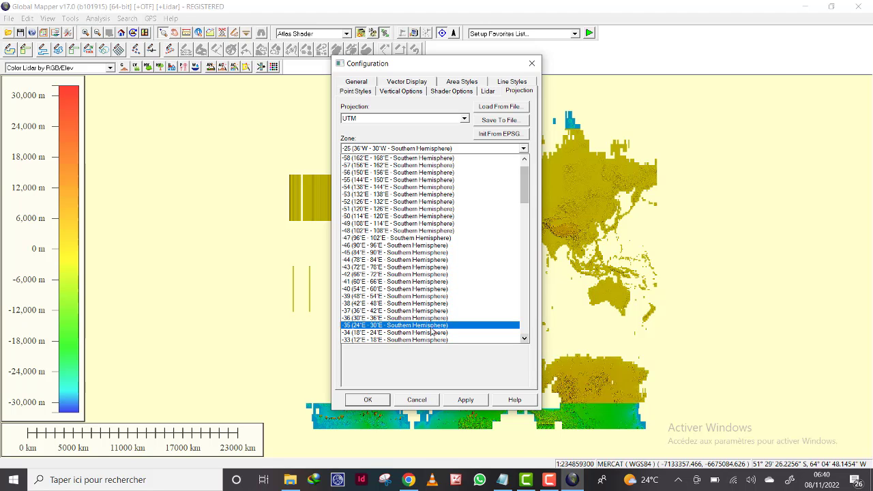
left_click(524, 339)
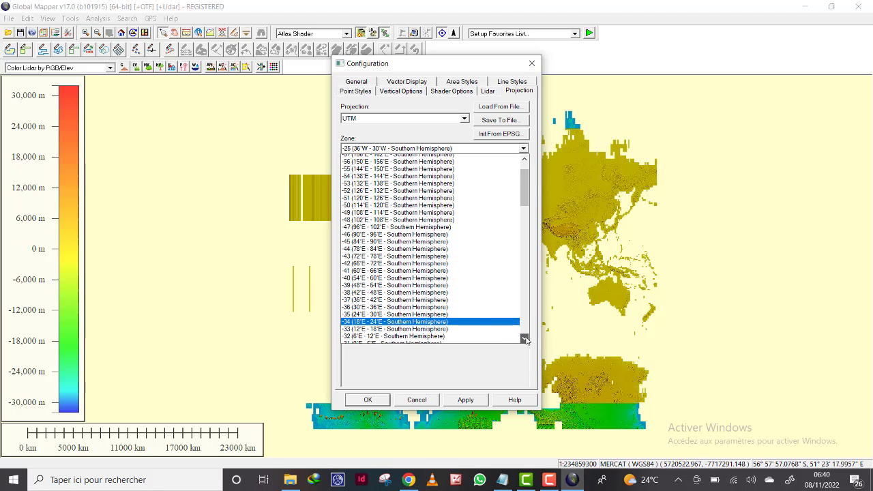
left_click(524, 338)
left_click(524, 338)
left_click(524, 338)
left_click(524, 338)
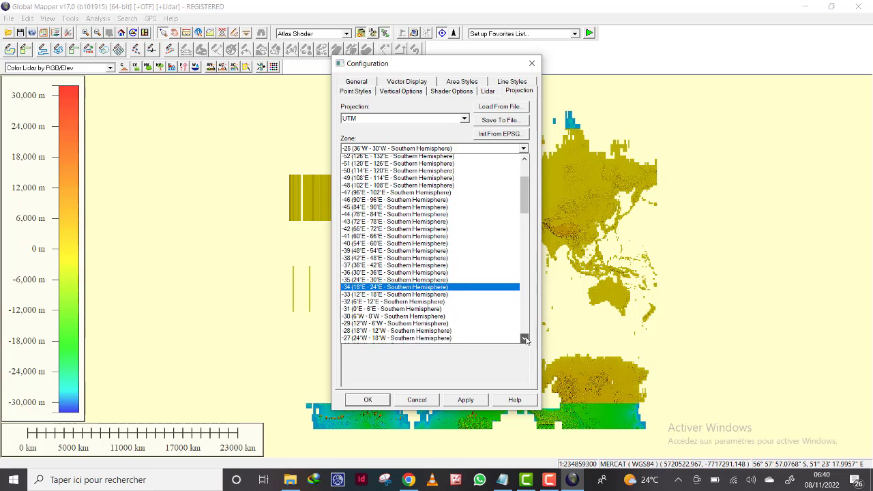
left_click(524, 338)
left_click(525, 338)
left_click(525, 338)
left_click(524, 338)
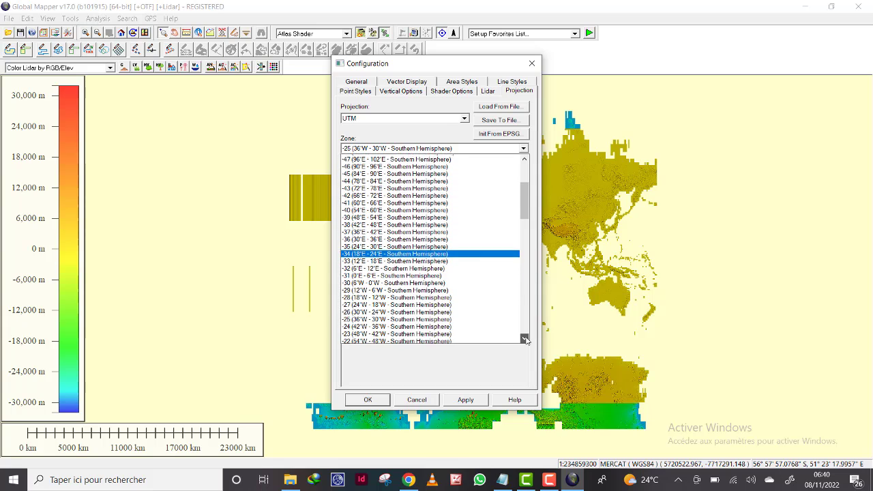
left_click_drag(524, 339, 524, 339)
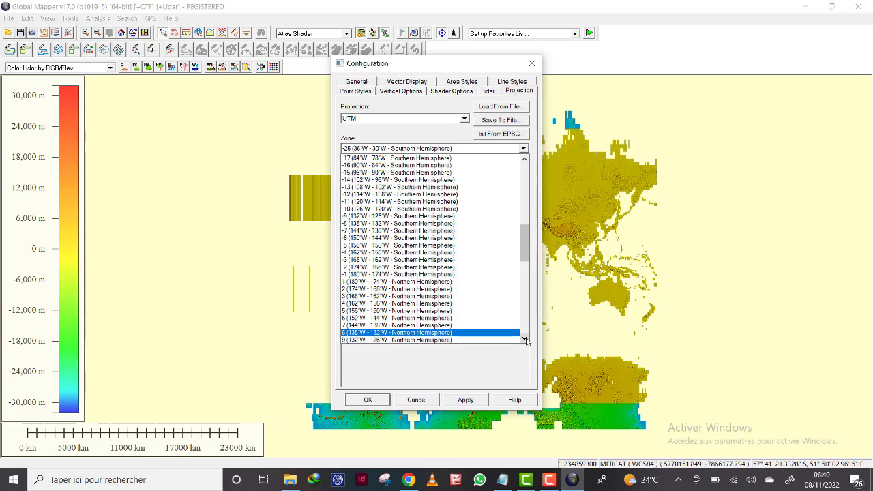
left_click_drag(525, 339, 525, 340)
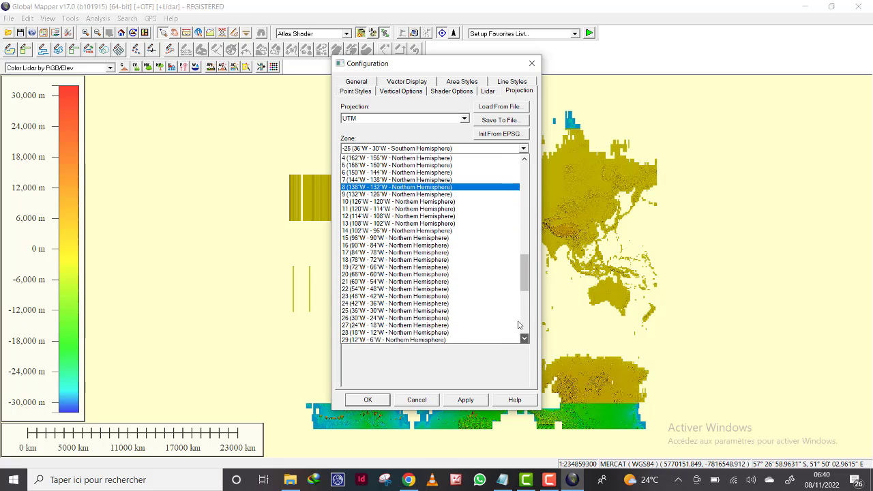
scroll(434, 298, "down", 1)
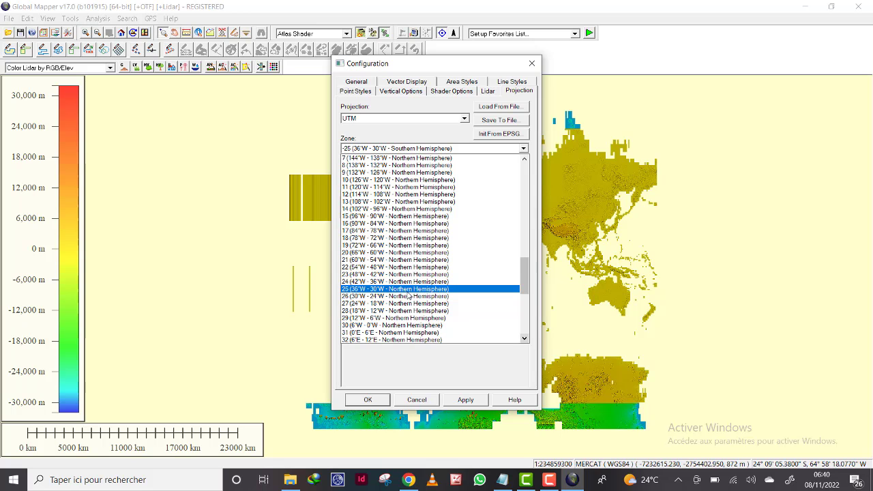
scroll(407, 299, "down", 2)
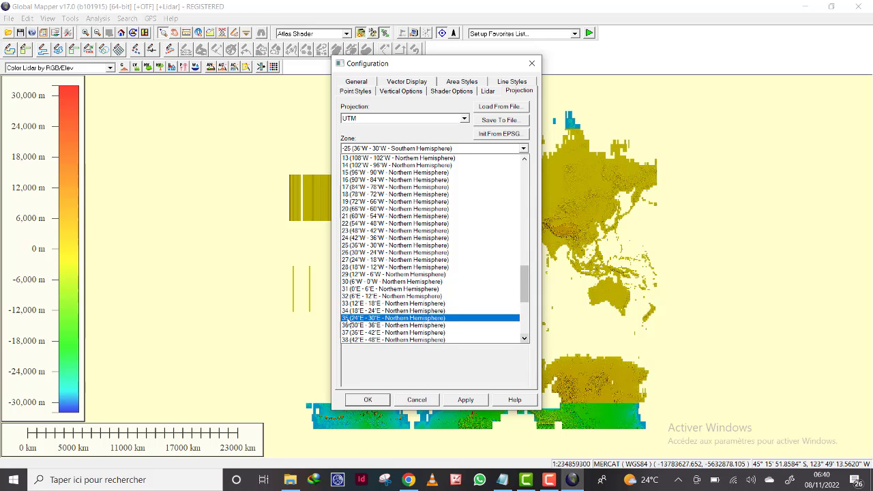
left_click(398, 320)
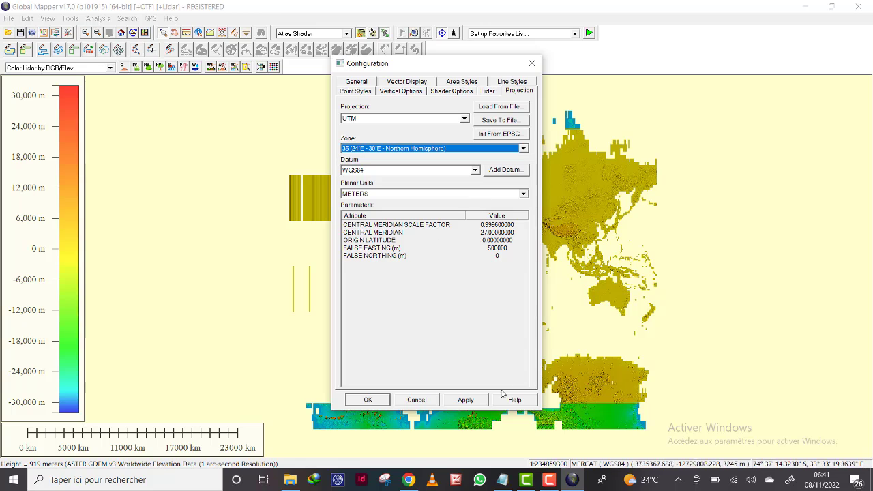
left_click(463, 400)
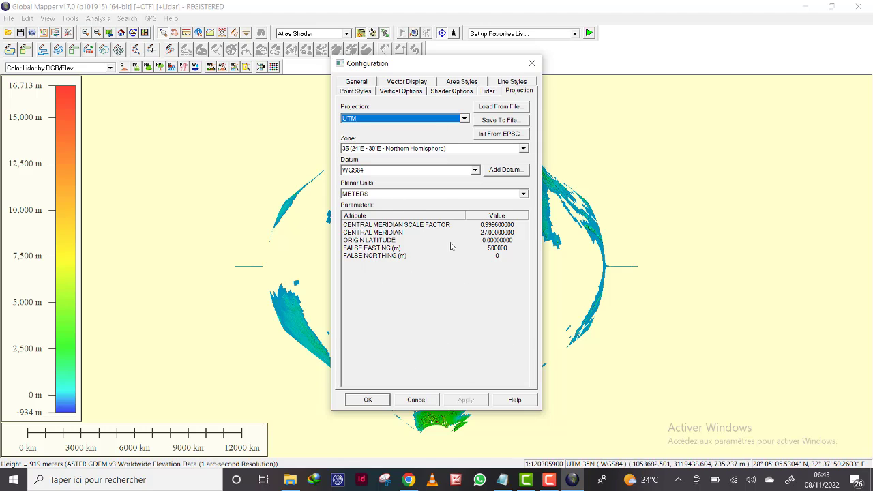
left_click(366, 399)
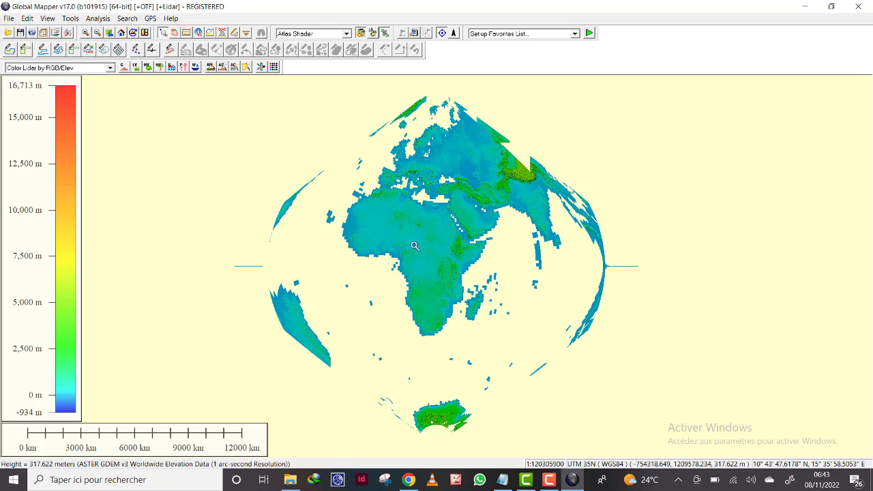
Step: Start an elevation grid export of the loaded data in XYZ Grid format and accept the projection tip
left_click_drag(414, 245, 443, 272)
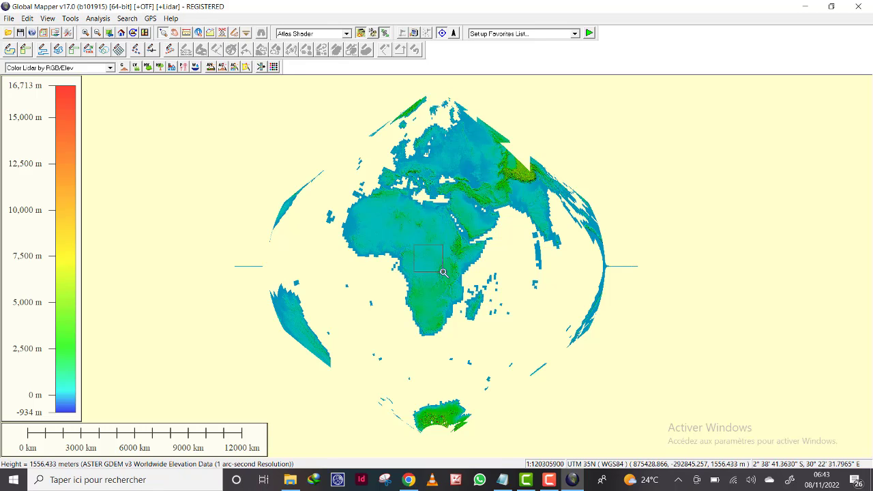
left_click_drag(443, 272, 443, 272)
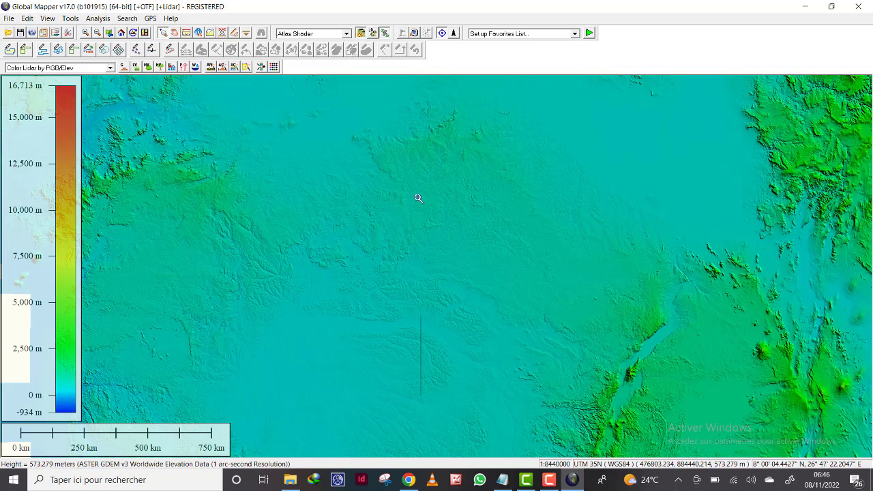
left_click(10, 18)
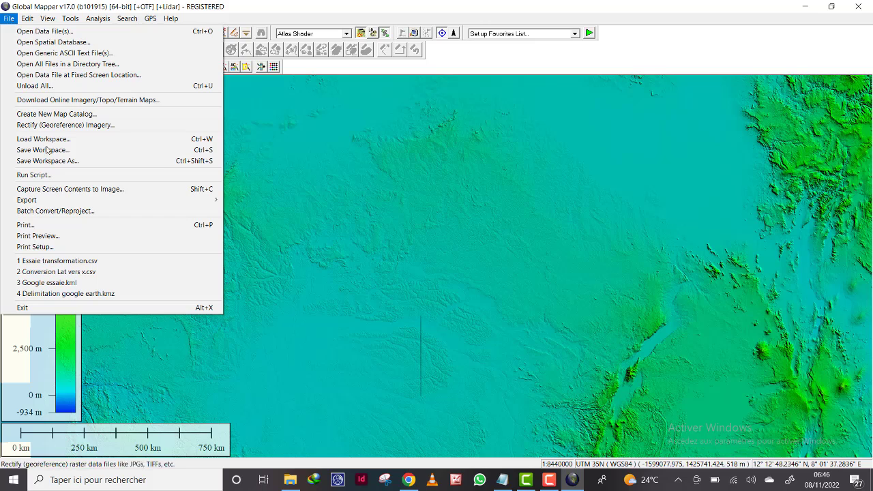
mouse_move(88, 200)
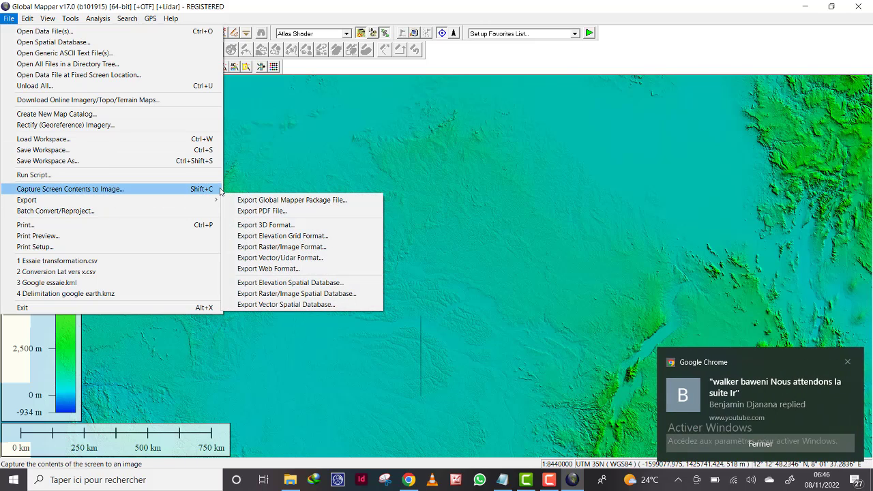
mouse_move(189, 199)
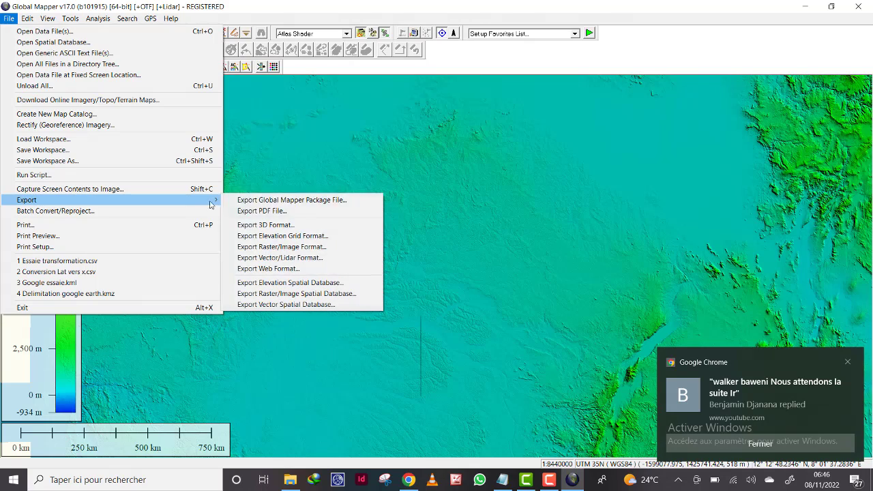
left_click(290, 235)
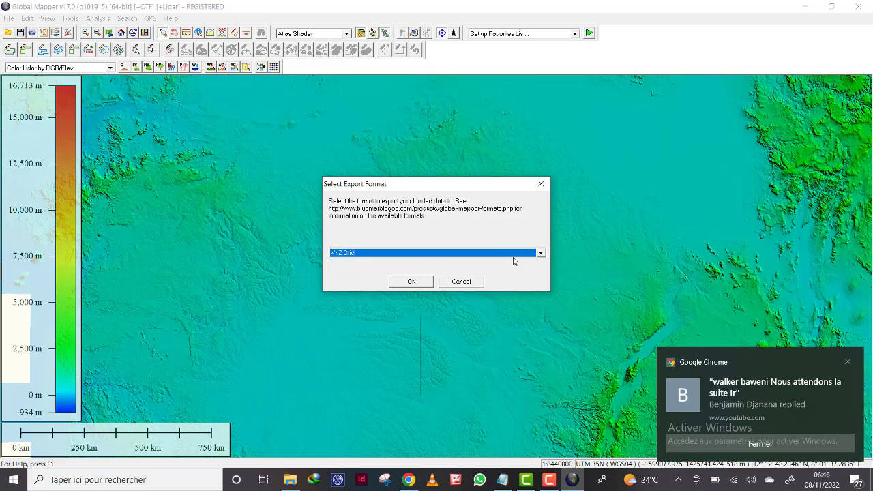
left_click(538, 255)
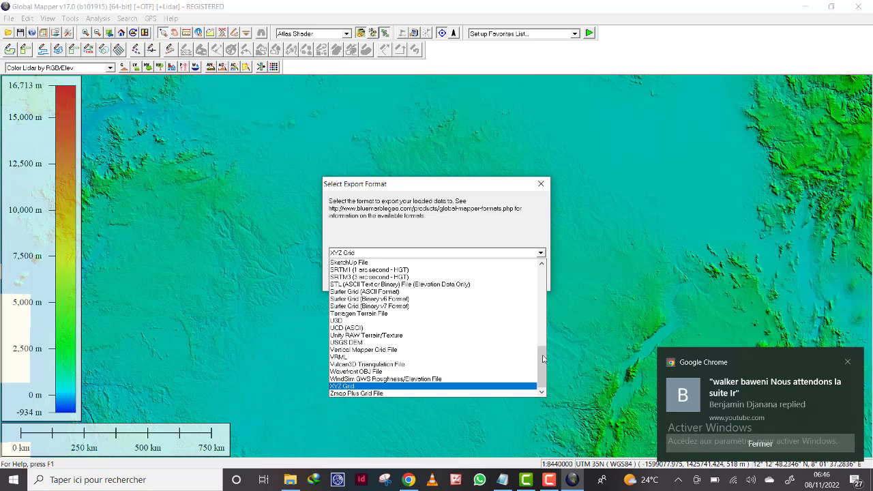
left_click(423, 386)
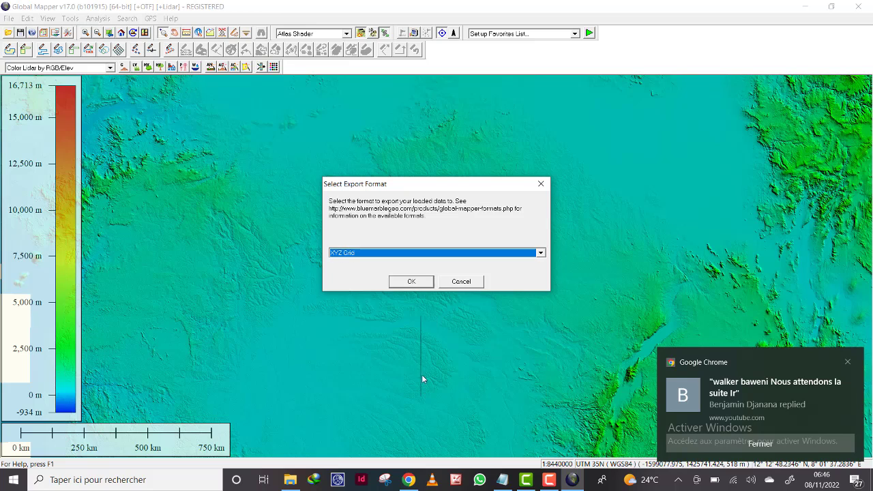
left_click(413, 285)
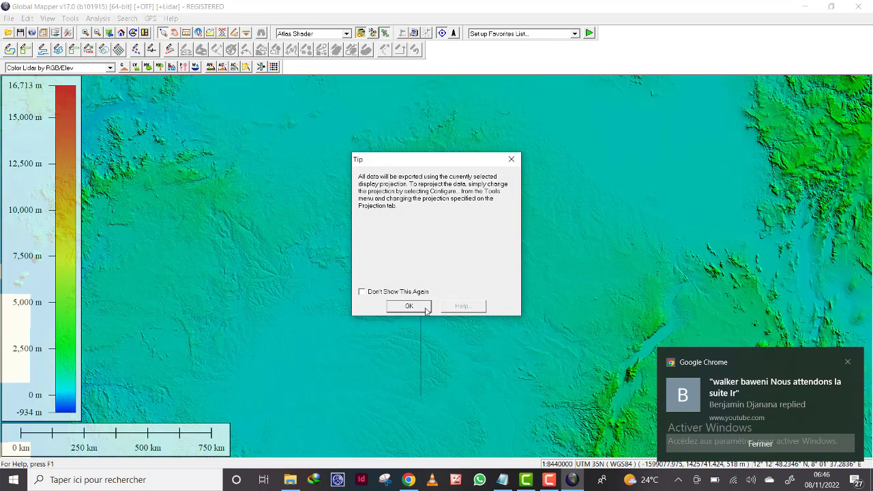
left_click(409, 307)
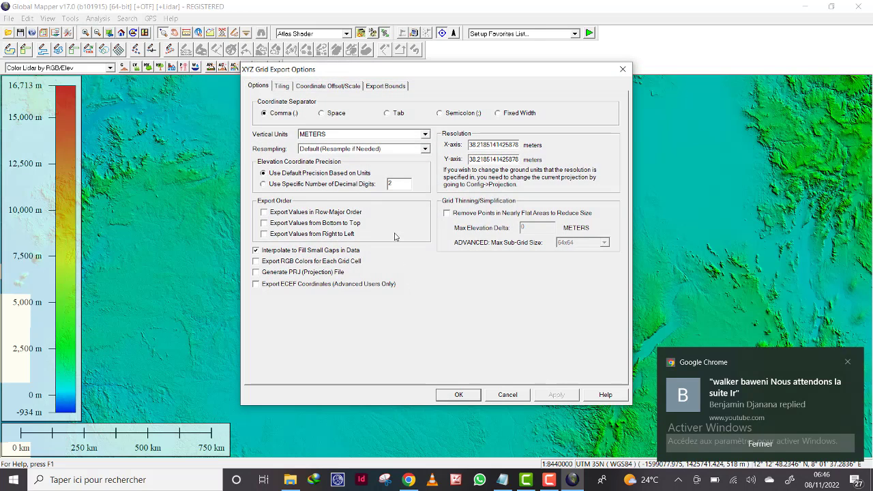
Step: Switch the export bounds to Current Projection (UTM - meters) and clear the North, West, South and East values
left_click(385, 87)
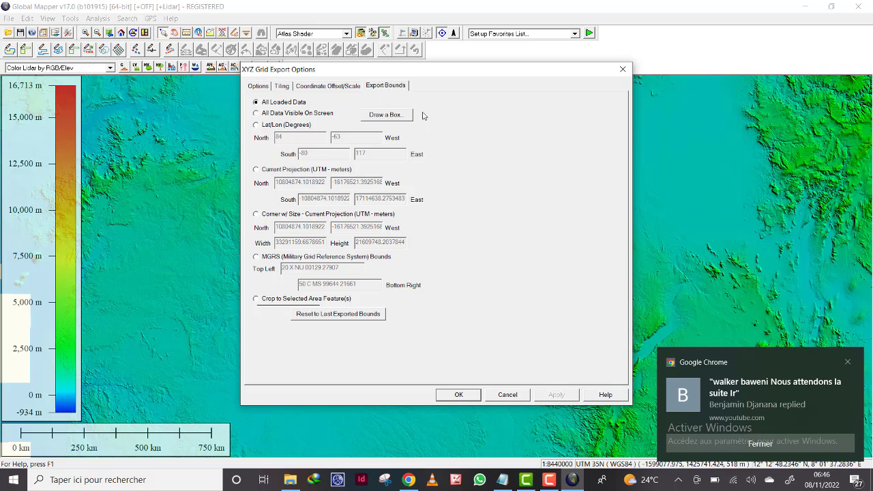
left_click(255, 169)
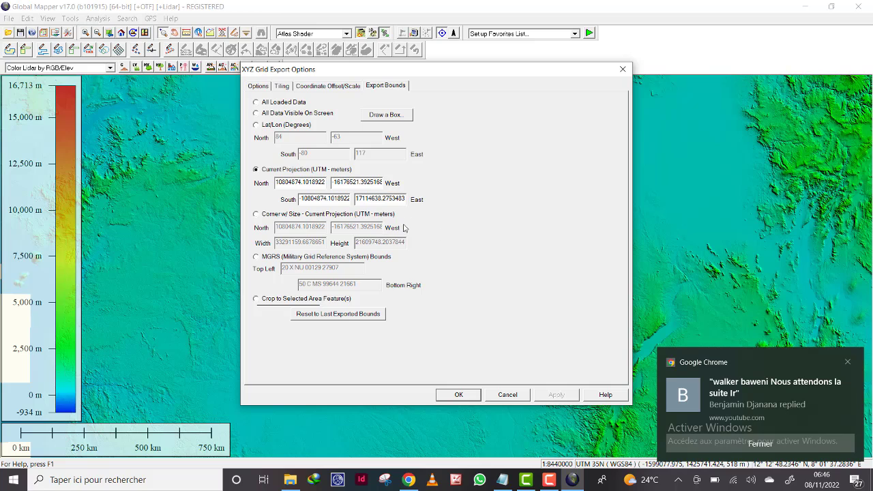
left_click(500, 478)
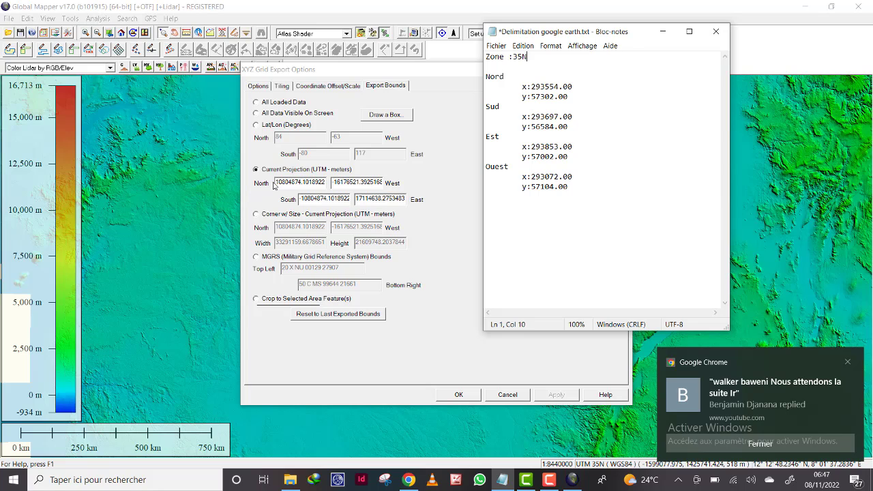
left_click_drag(275, 182, 343, 193)
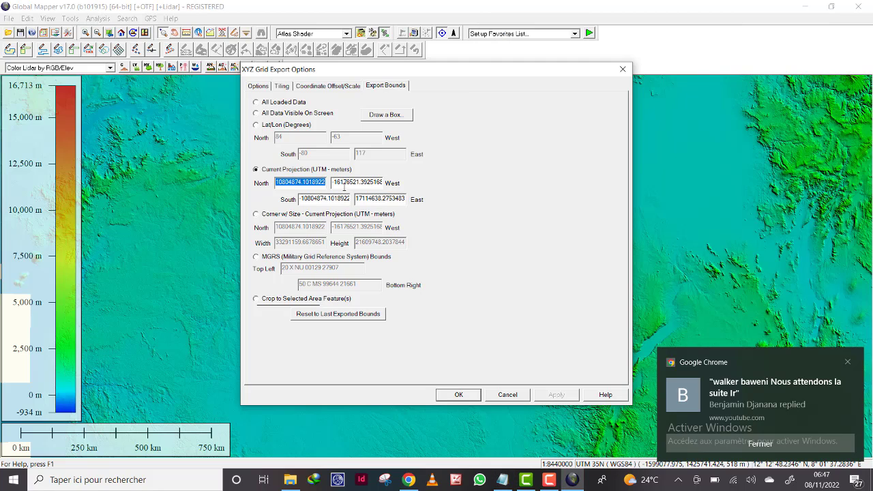
key("BackSpace")
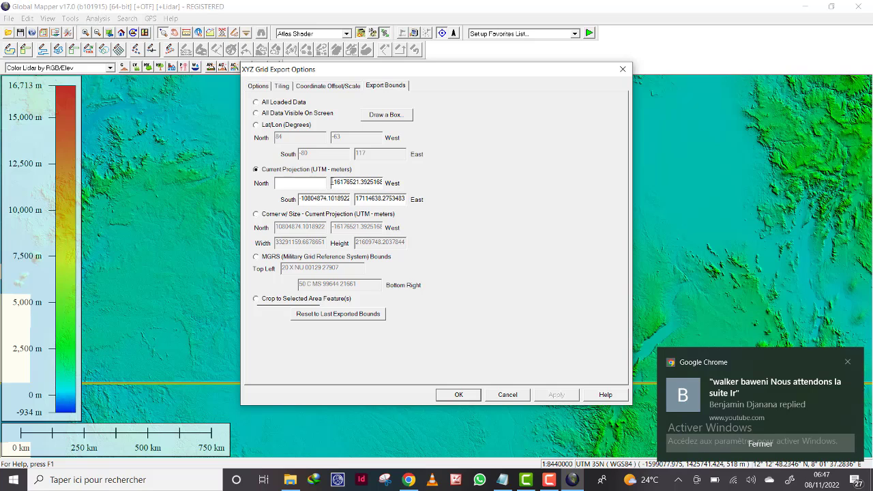
left_click_drag(332, 183, 422, 186)
key("Delete")
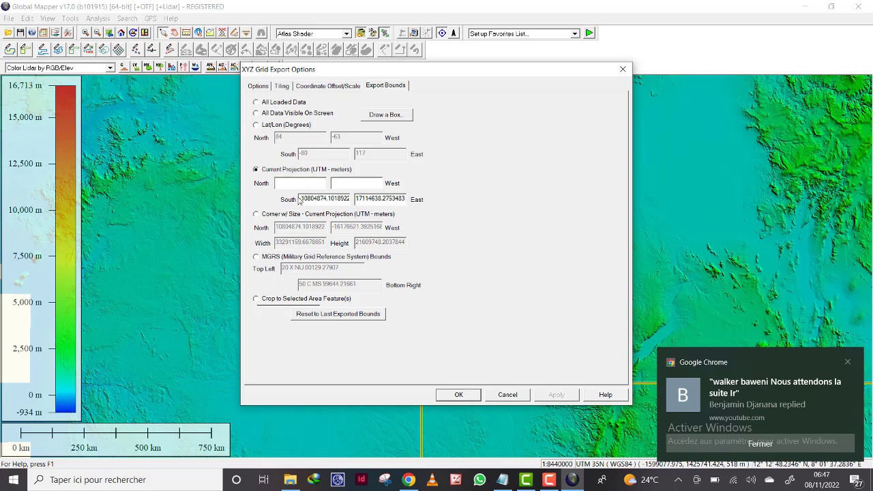
left_click_drag(299, 198, 355, 198)
key("Delete")
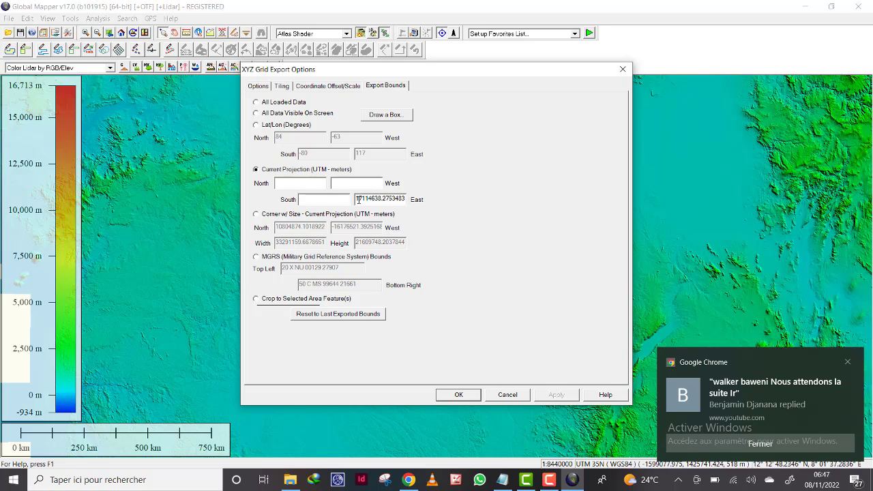
left_click_drag(362, 198, 409, 199)
key("Delete")
Step: Copy the Nord y value 57302.00 from the delimitation notes into the North export bound, and return to the notes
left_click(510, 484)
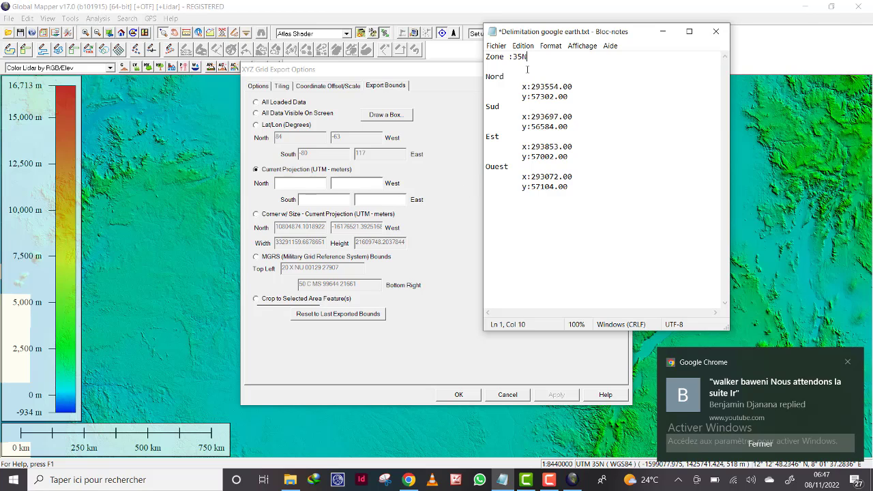
left_click(507, 109)
left_click_drag(579, 95, 531, 96)
key("ctrl+c")
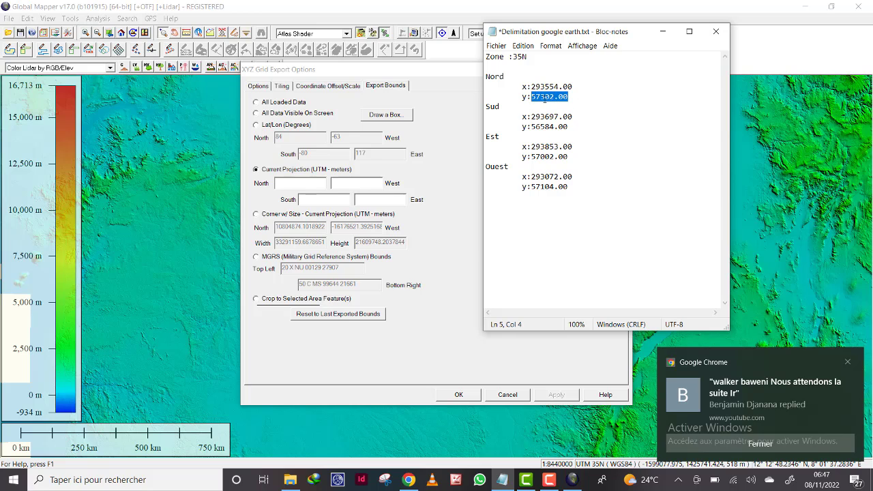
right_click(544, 101)
left_click(444, 131)
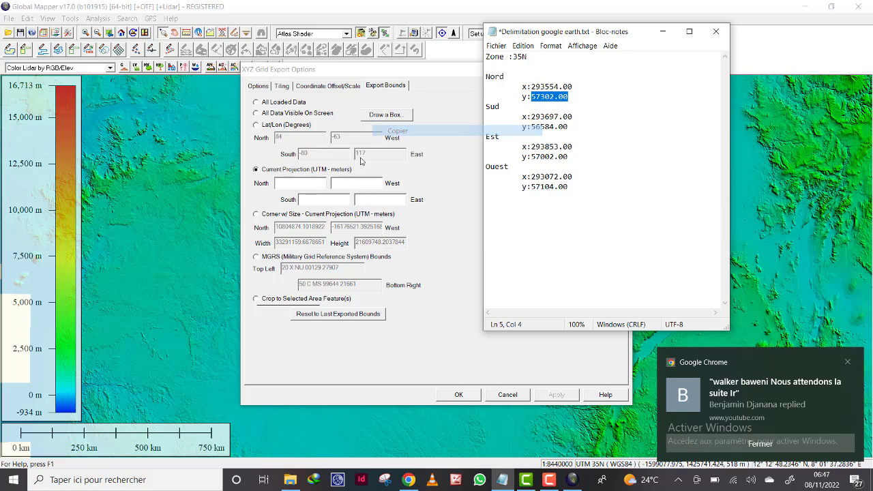
left_click(298, 181)
right_click(299, 181)
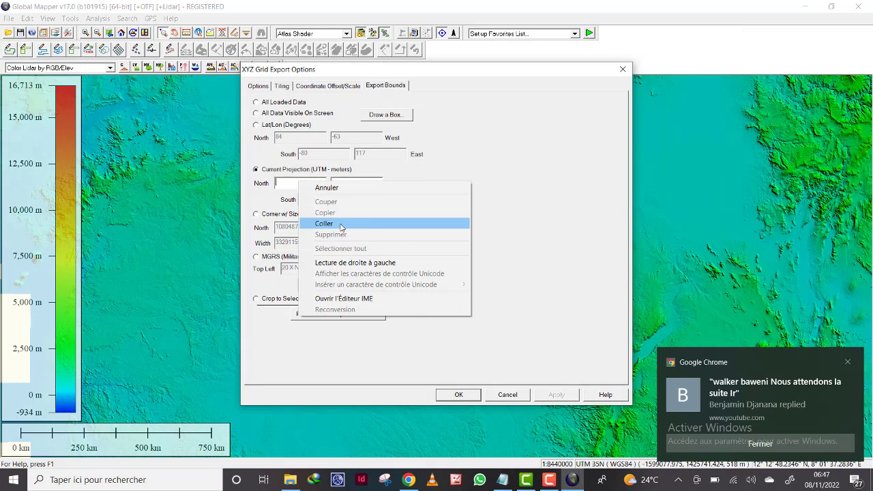
left_click(342, 223)
left_click(502, 479)
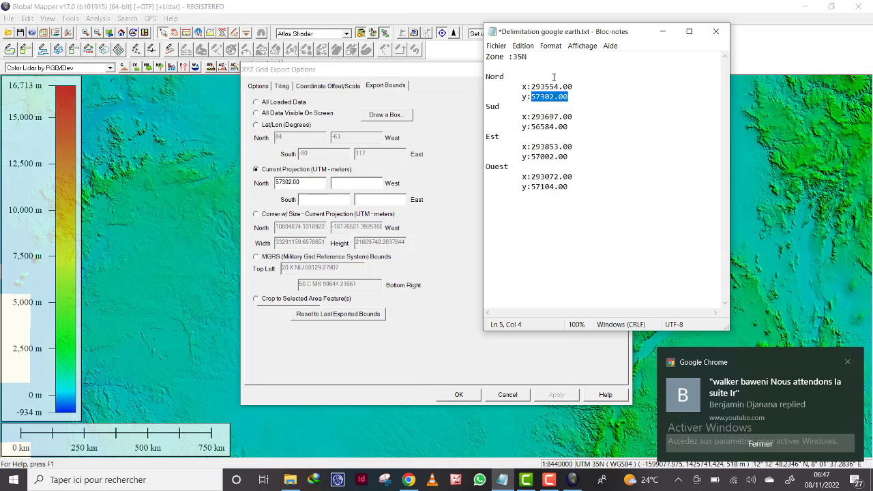
Step: Copy the Sud y value 56584.00 from the delimitation notes into the South export bound
left_click_drag(568, 127, 530, 127)
key("ctrl+c")
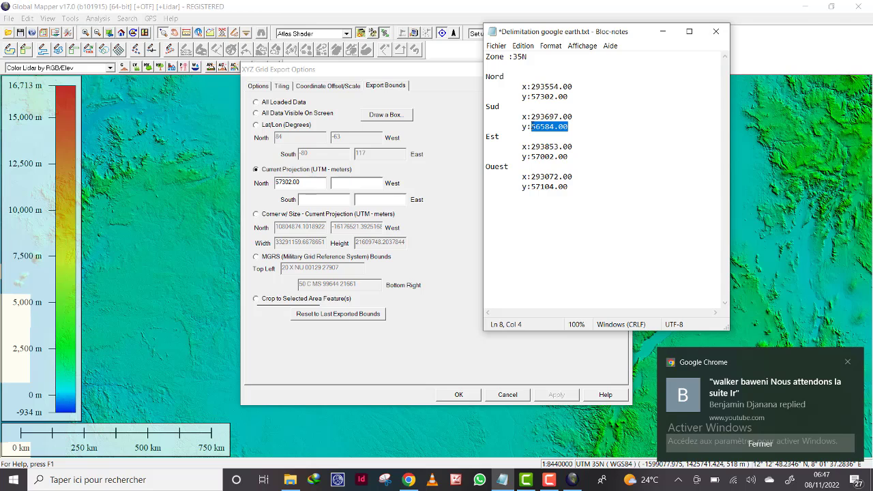
right_click(539, 127)
left_click(437, 160)
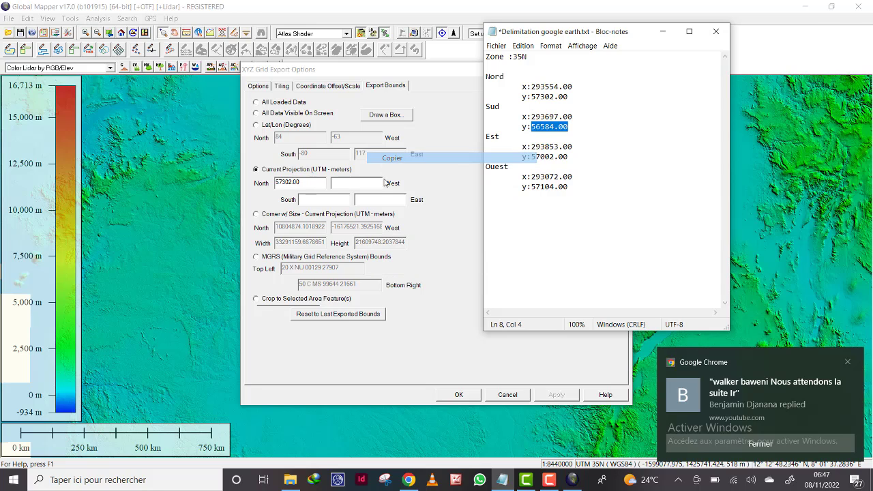
left_click(328, 200)
right_click(326, 201)
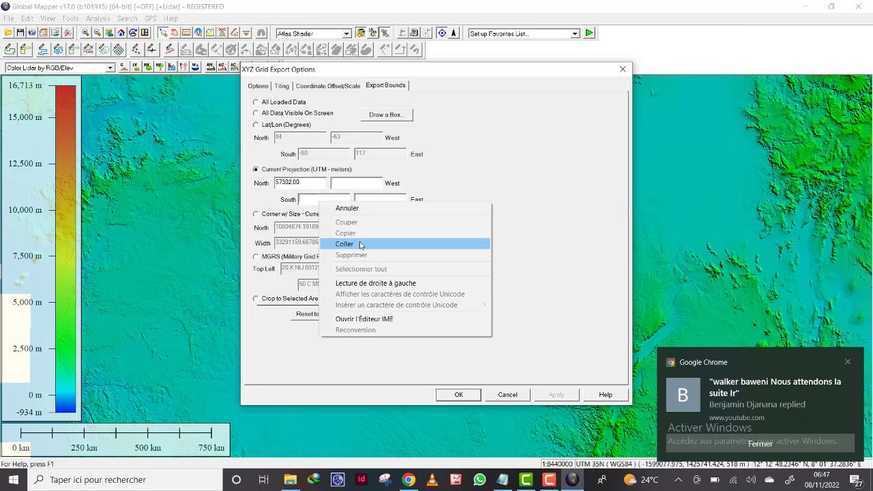
left_click(358, 243)
Step: Copy the Est x value 293853.00 from the delimitation notes into the East export bound
left_click(510, 478)
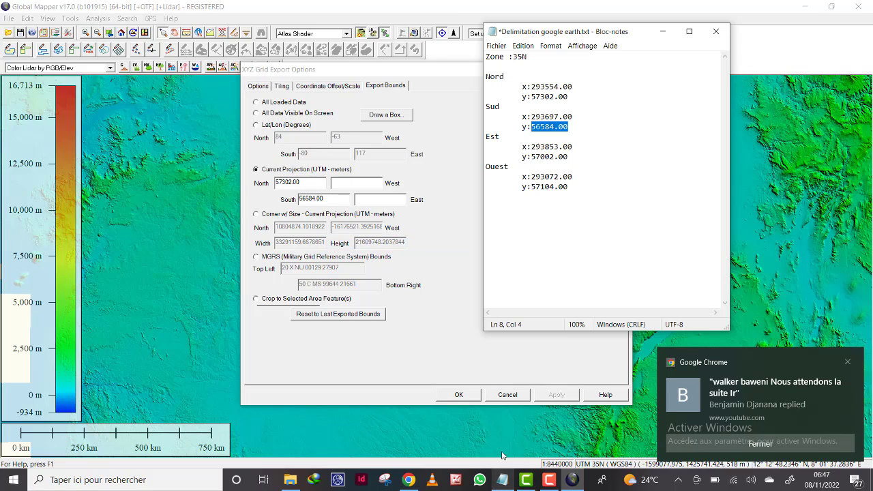
left_click_drag(573, 146, 531, 146)
key("ctrl+c")
right_click(534, 146)
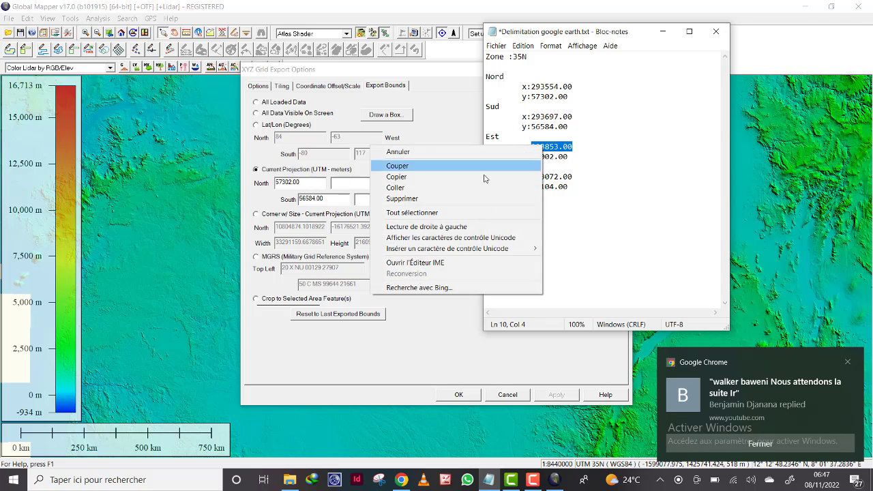
left_click(452, 178)
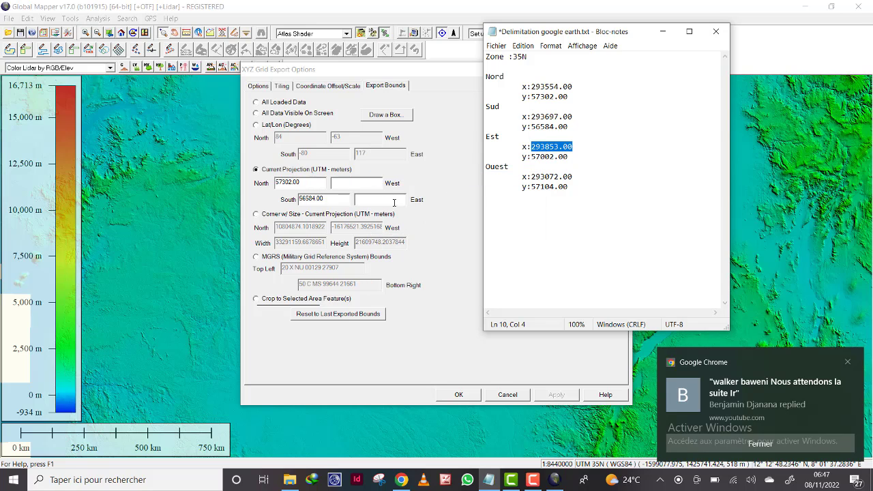
left_click(389, 199)
right_click(390, 200)
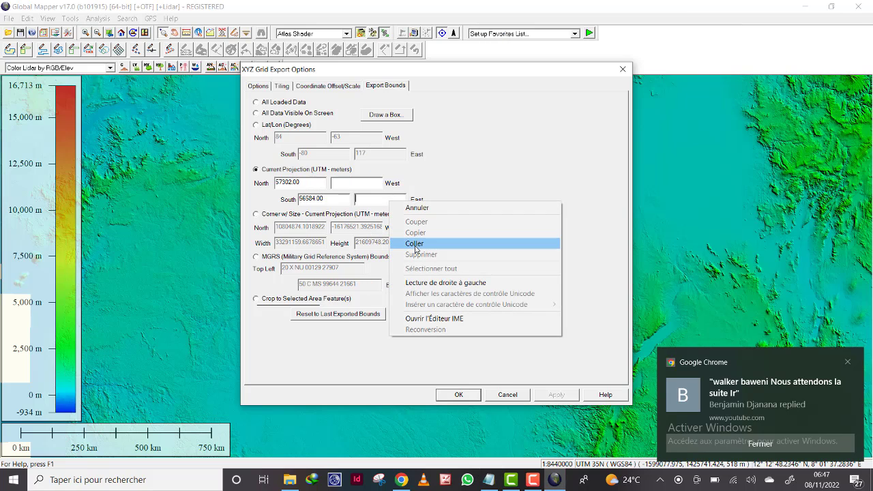
left_click(416, 243)
Step: Copy the Ouest x value 293072.00 from the delimitation notes into the West export bound and accept the export options
left_click(488, 480)
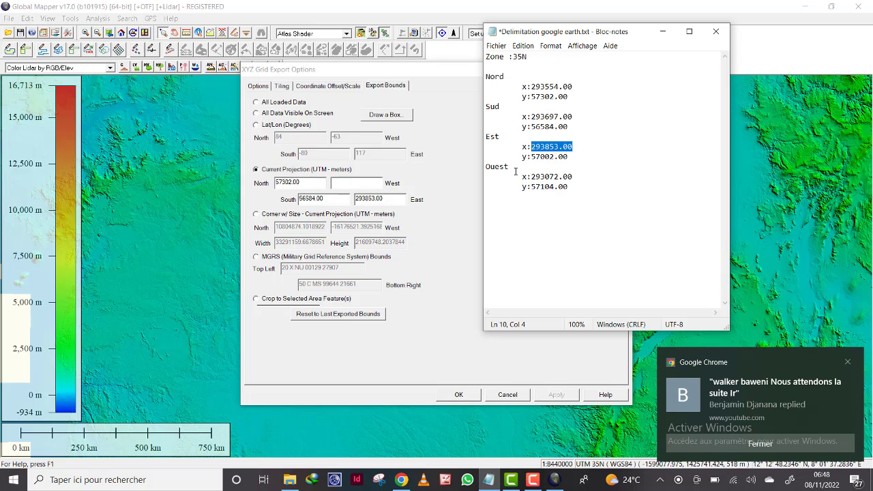
left_click_drag(574, 177, 531, 176)
key("ctrl+c")
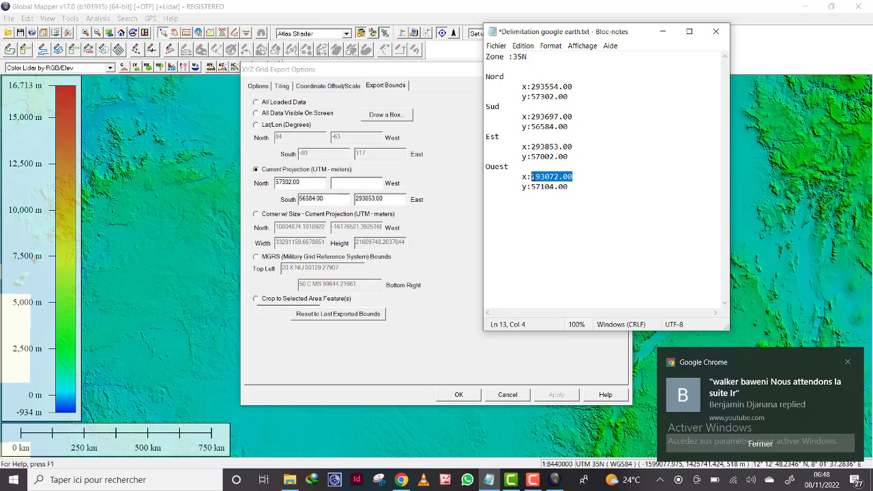
right_click(536, 179)
left_click(436, 209)
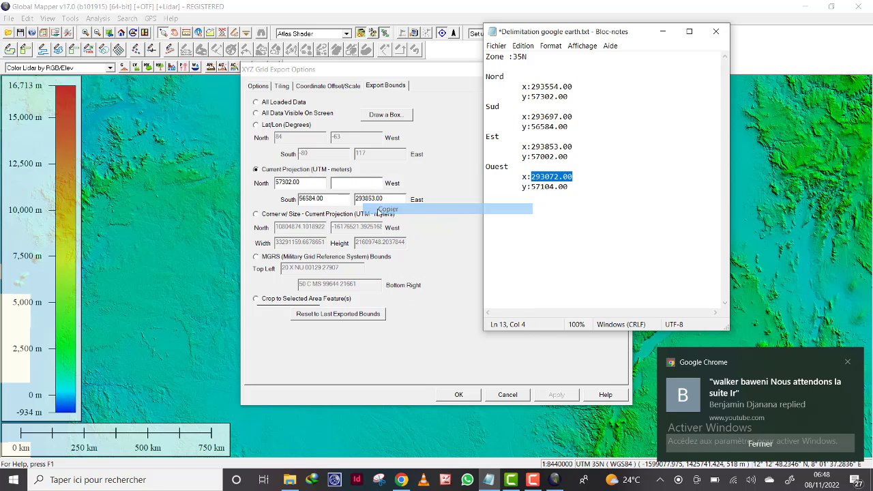
left_click(340, 182)
right_click(341, 182)
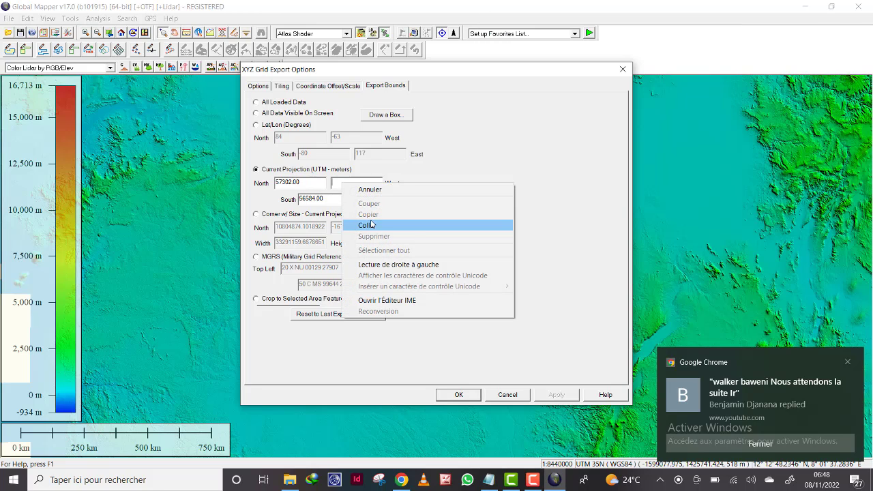
left_click(361, 224)
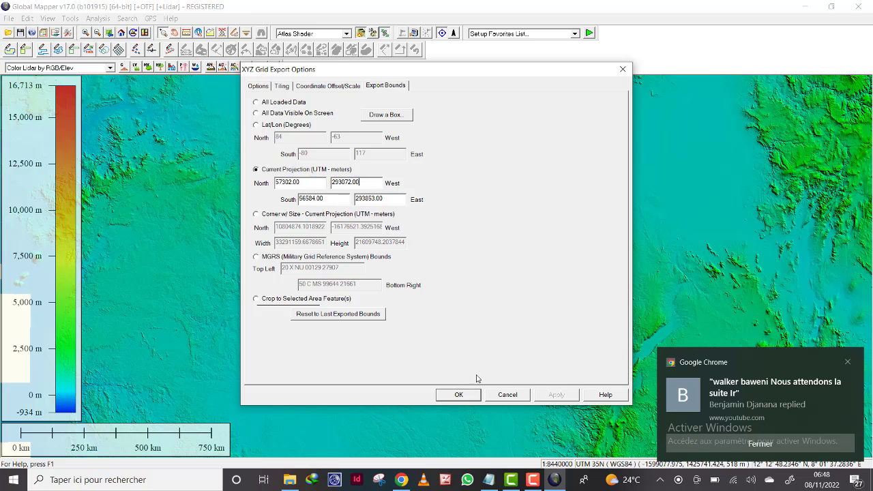
left_click(458, 396)
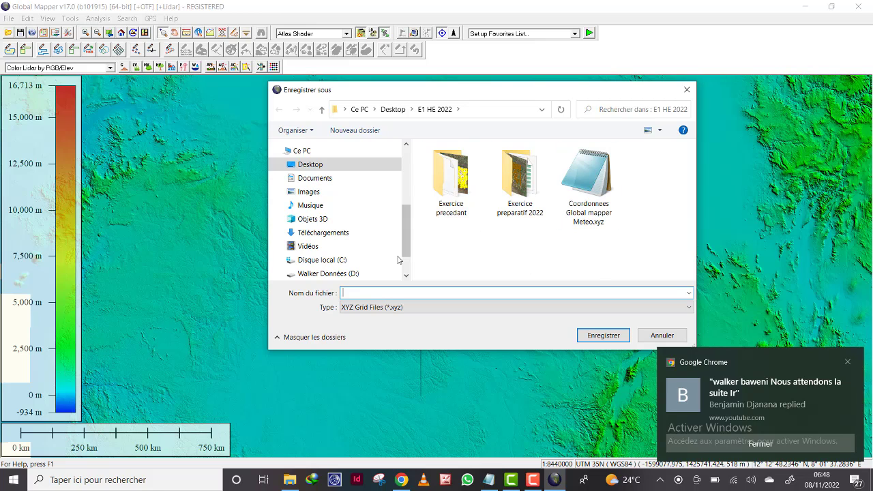
Step: Choose the Projet Assainnissement Egout folder inside YOUTUBE CHAINE on the D: drive as the save location
left_click(348, 273)
left_click(481, 193)
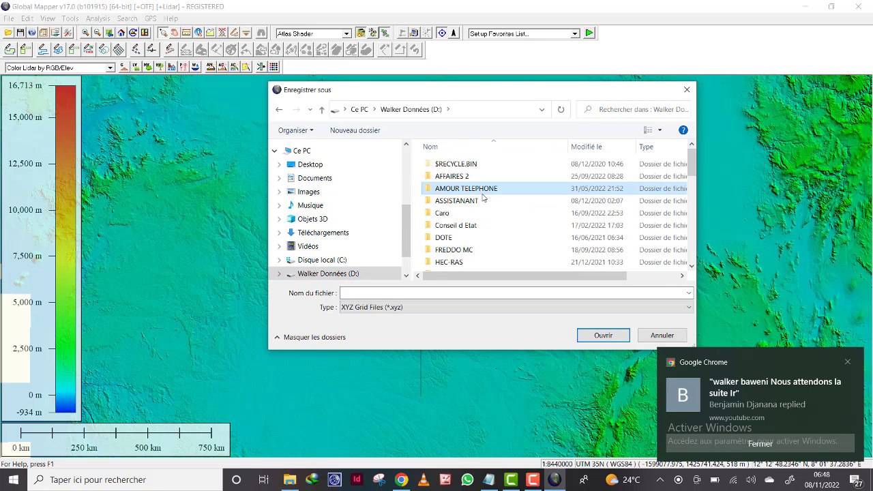
scroll(511, 250, "down", 5)
scroll(511, 249, "down", 3)
double_click(470, 265)
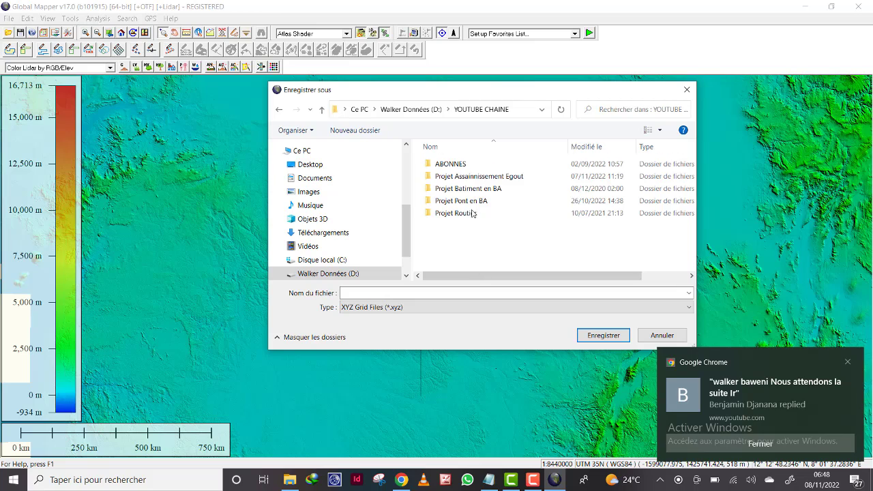
double_click(477, 176)
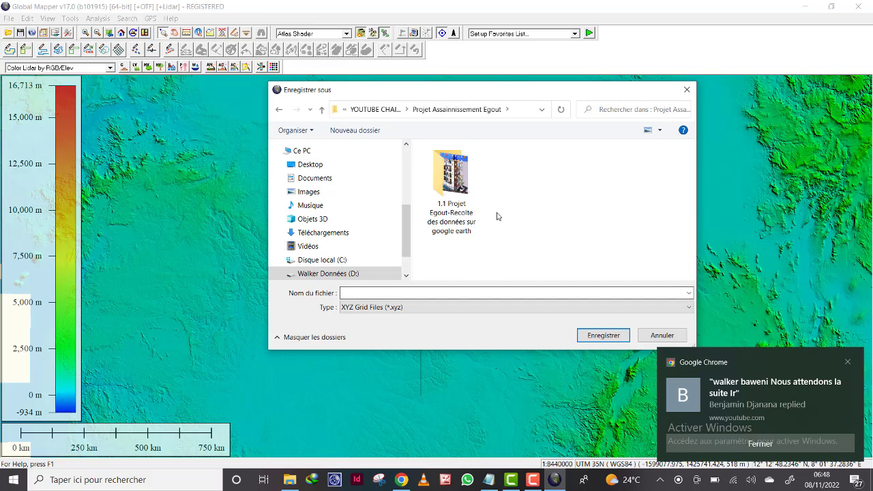
Step: Name the XYZ grid file "Meteo Coordonnees global" and save the export
left_click(434, 291)
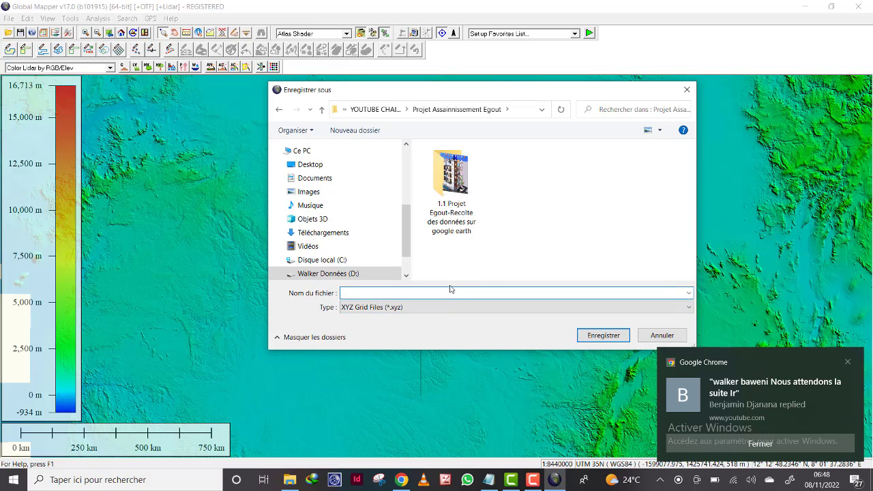
type("Coo")
key("BackSpace")
key("BackSpace")
key("BackSpace")
type("Meteo")
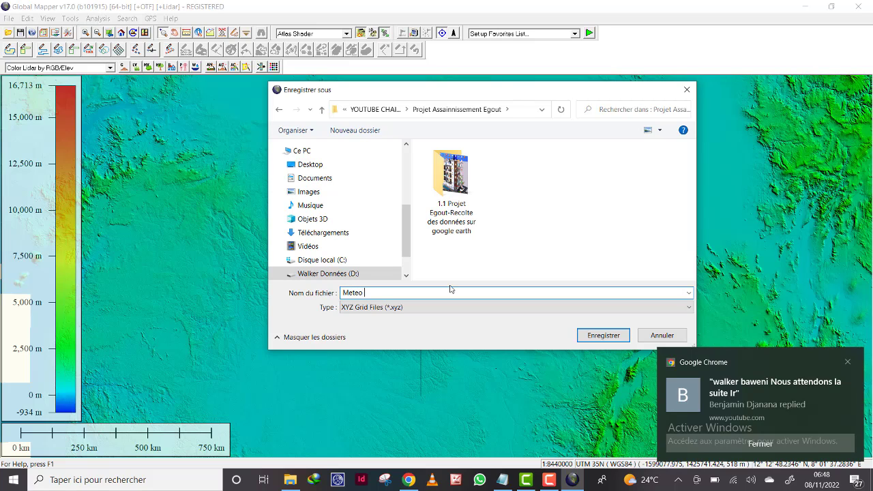
type(" Coordonnées global")
left_click(398, 293)
left_click(605, 335)
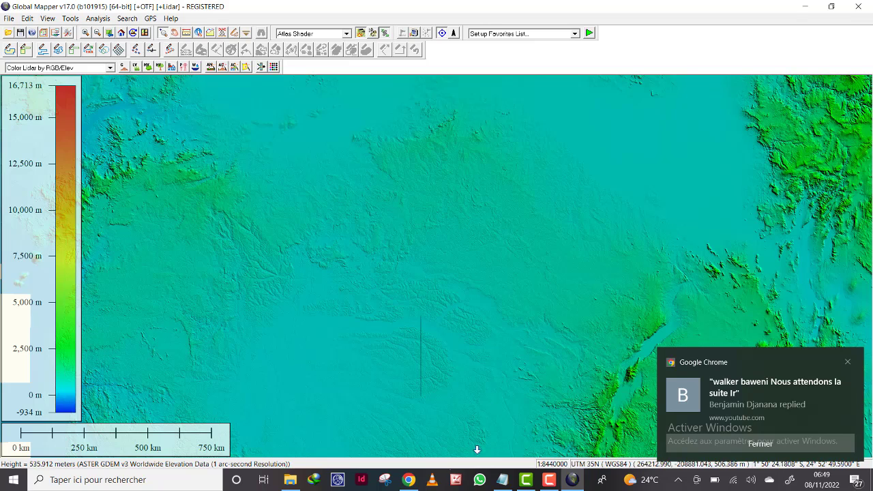
Step: Switch to File Explorer, open Meteo Coordonnees global.xyz from the project folder and maximize its window
left_click(290, 481)
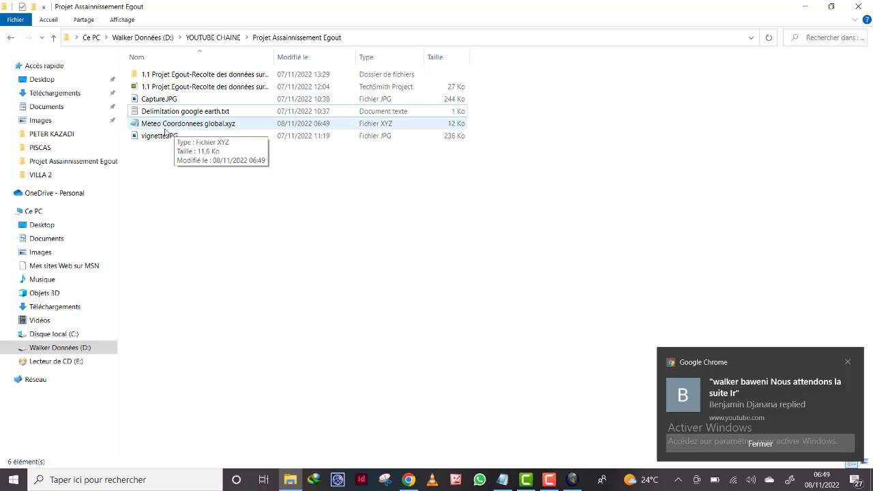
double_click(188, 123)
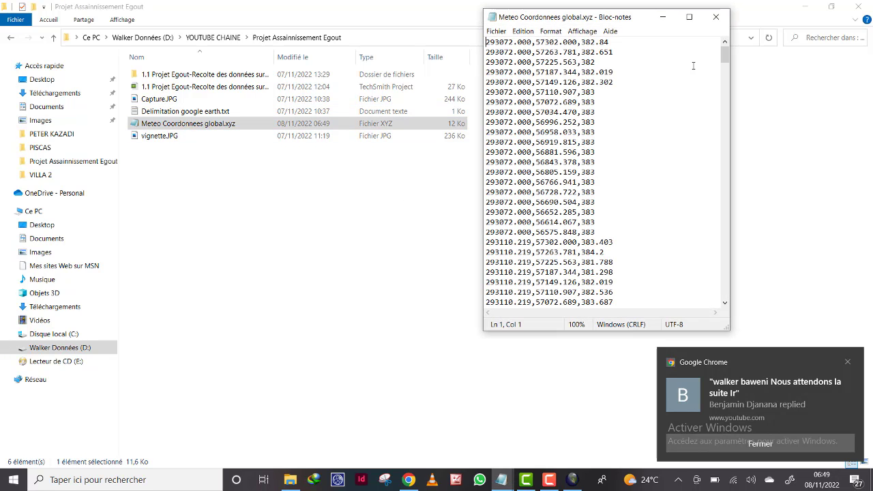
left_click(692, 65)
left_click(689, 16)
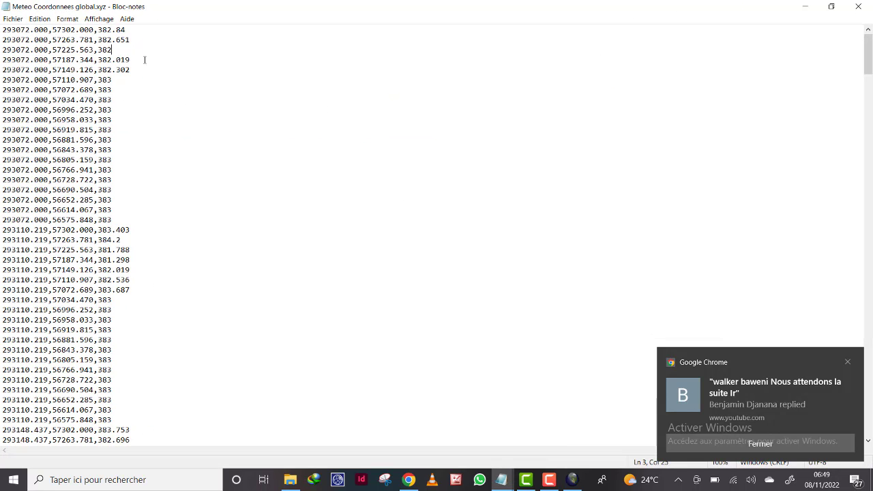
Step: Look through the exported point list and examine the x, y and elevation values of the first line
scroll(94, 133, "down", 20)
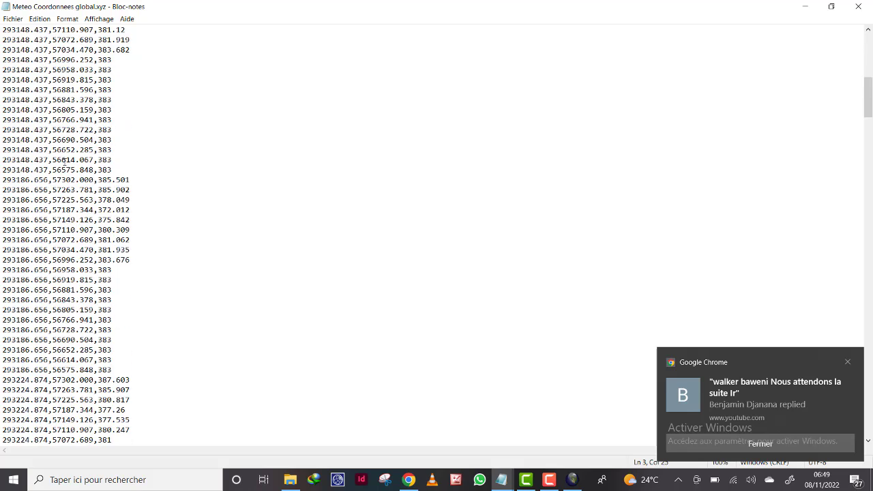
scroll(65, 197, "down", 19)
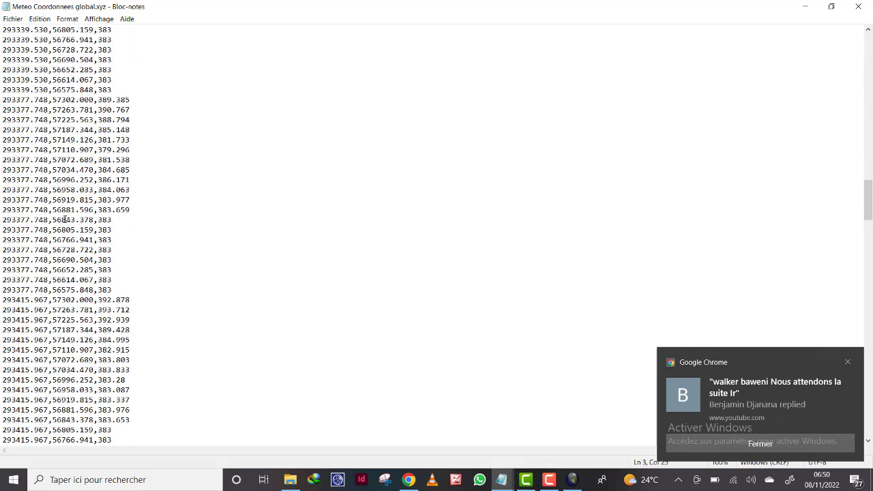
scroll(65, 204, "up", 15)
scroll(15, 119, "up", 20)
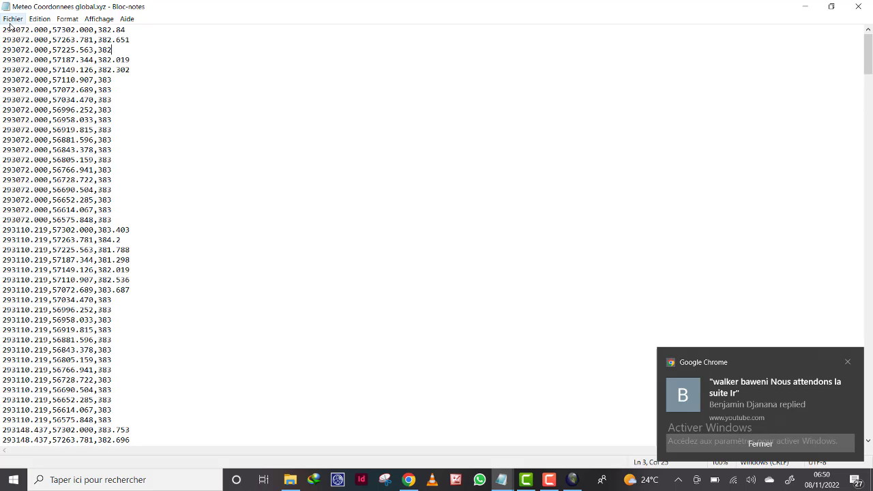
left_click_drag(3, 29, 142, 31)
left_click(97, 30)
left_click(27, 30)
Step: Bring up the Delimitation google earth notes for comparison, cancel closing them, and return to the exported XYZ file
left_click(501, 480)
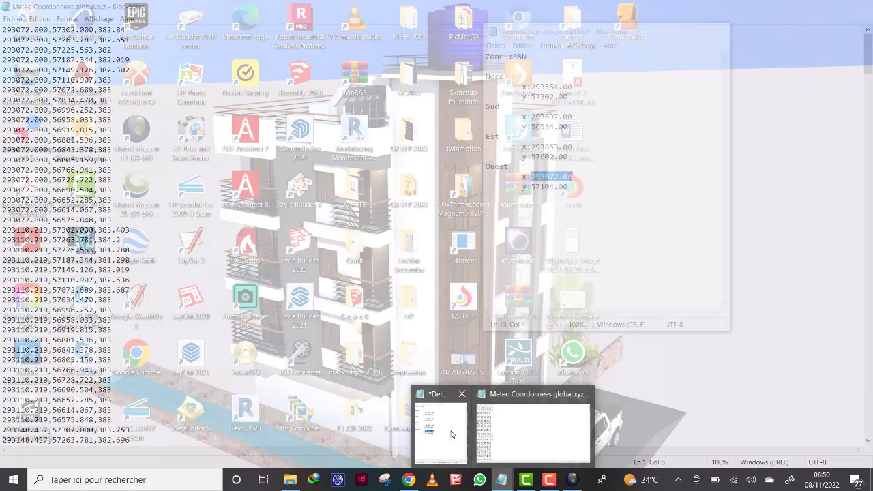
left_click(441, 430)
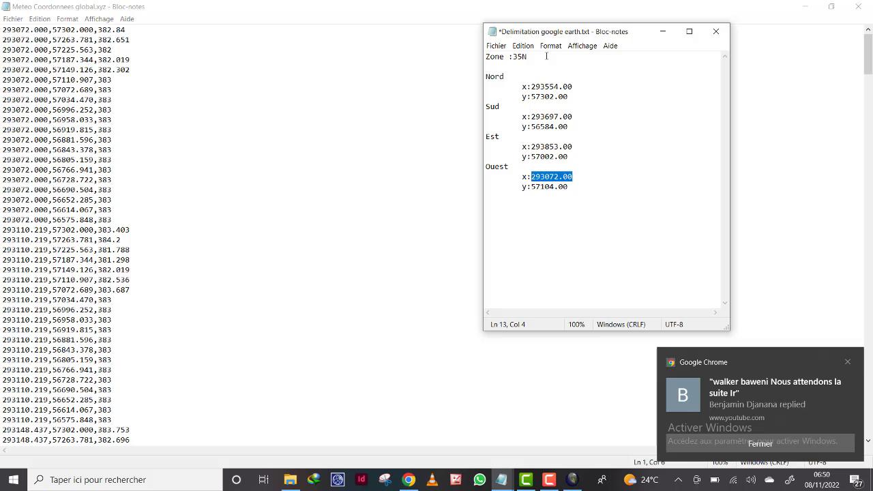
left_click(715, 31)
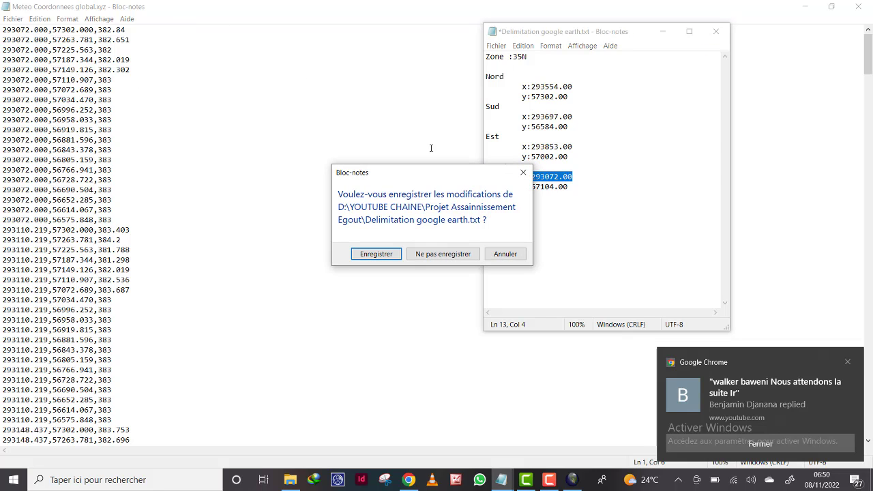
left_click(496, 257)
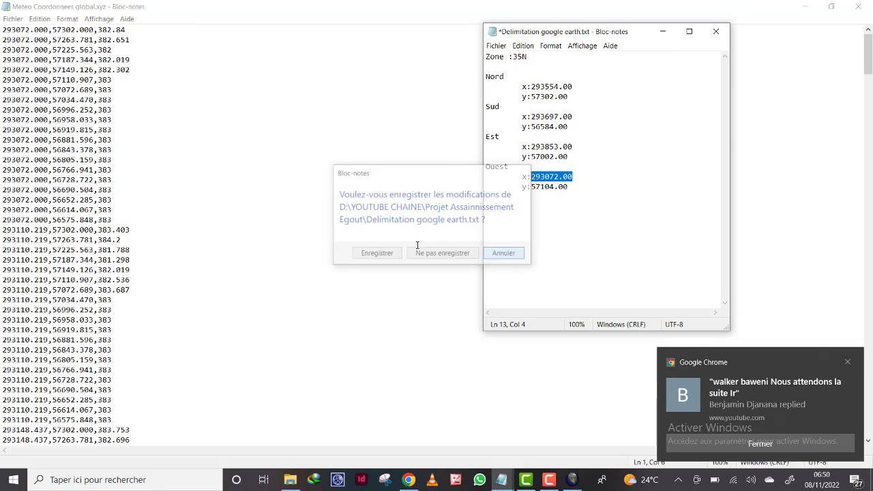
left_click(241, 73)
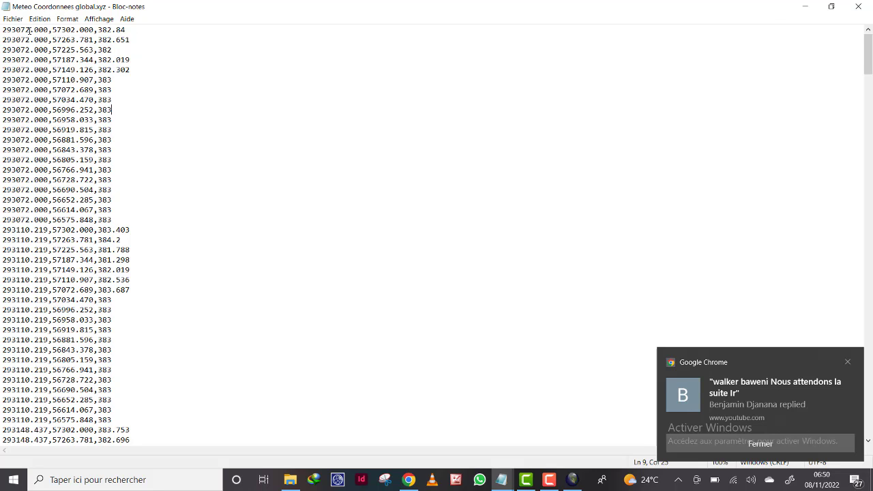
Step: Examine the x, y and elevation parts of the first exported point again, and close the XYZ file
left_click_drag(1, 30, 127, 30)
left_click(112, 30)
left_click(94, 30)
left_click_drag(2, 30, 126, 31)
left_click(98, 50)
left_click(858, 6)
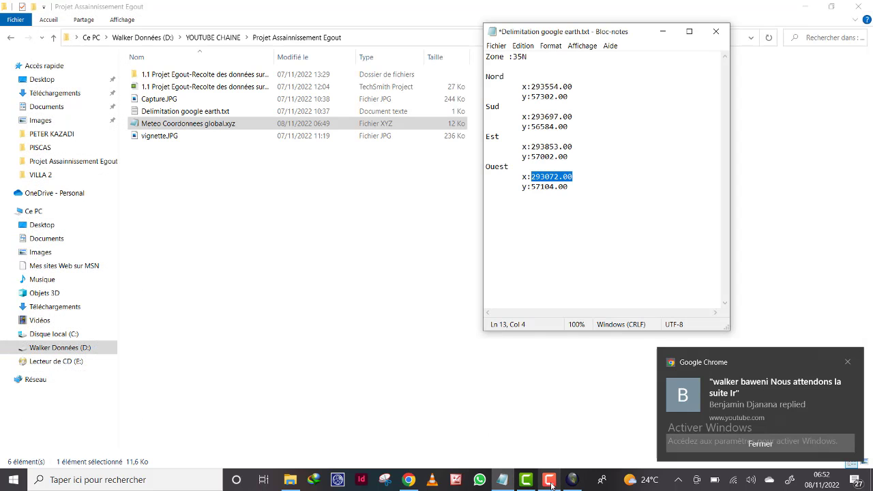